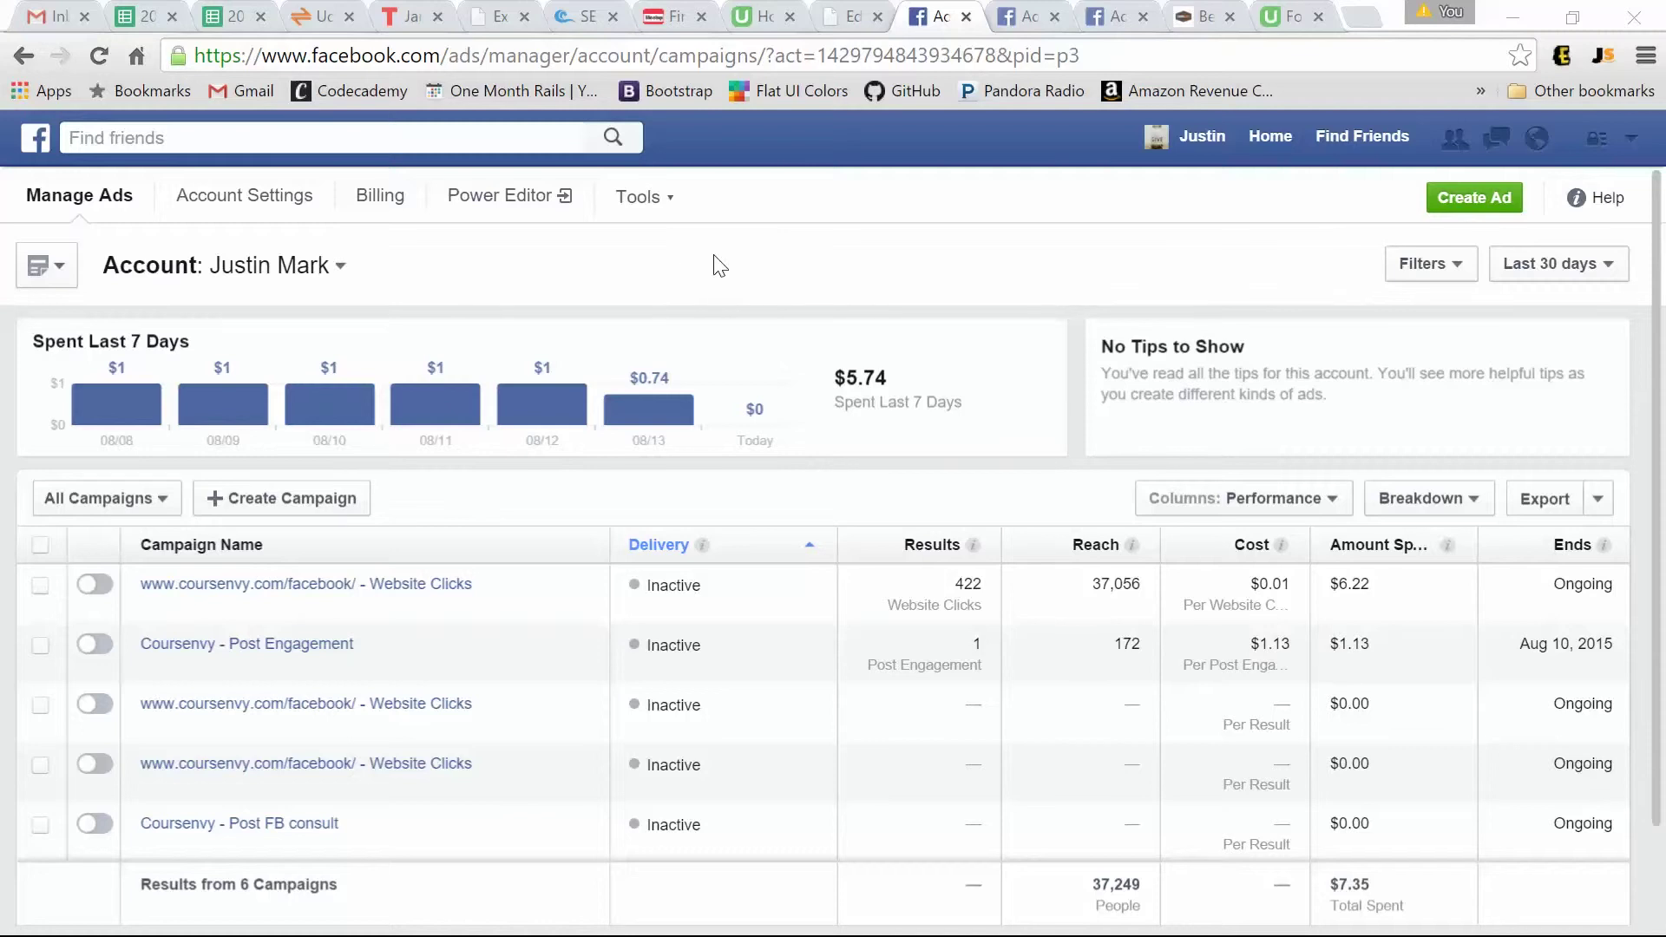
Step: Go to Tools > Audiences to list the ad account's audiences
click(650, 201)
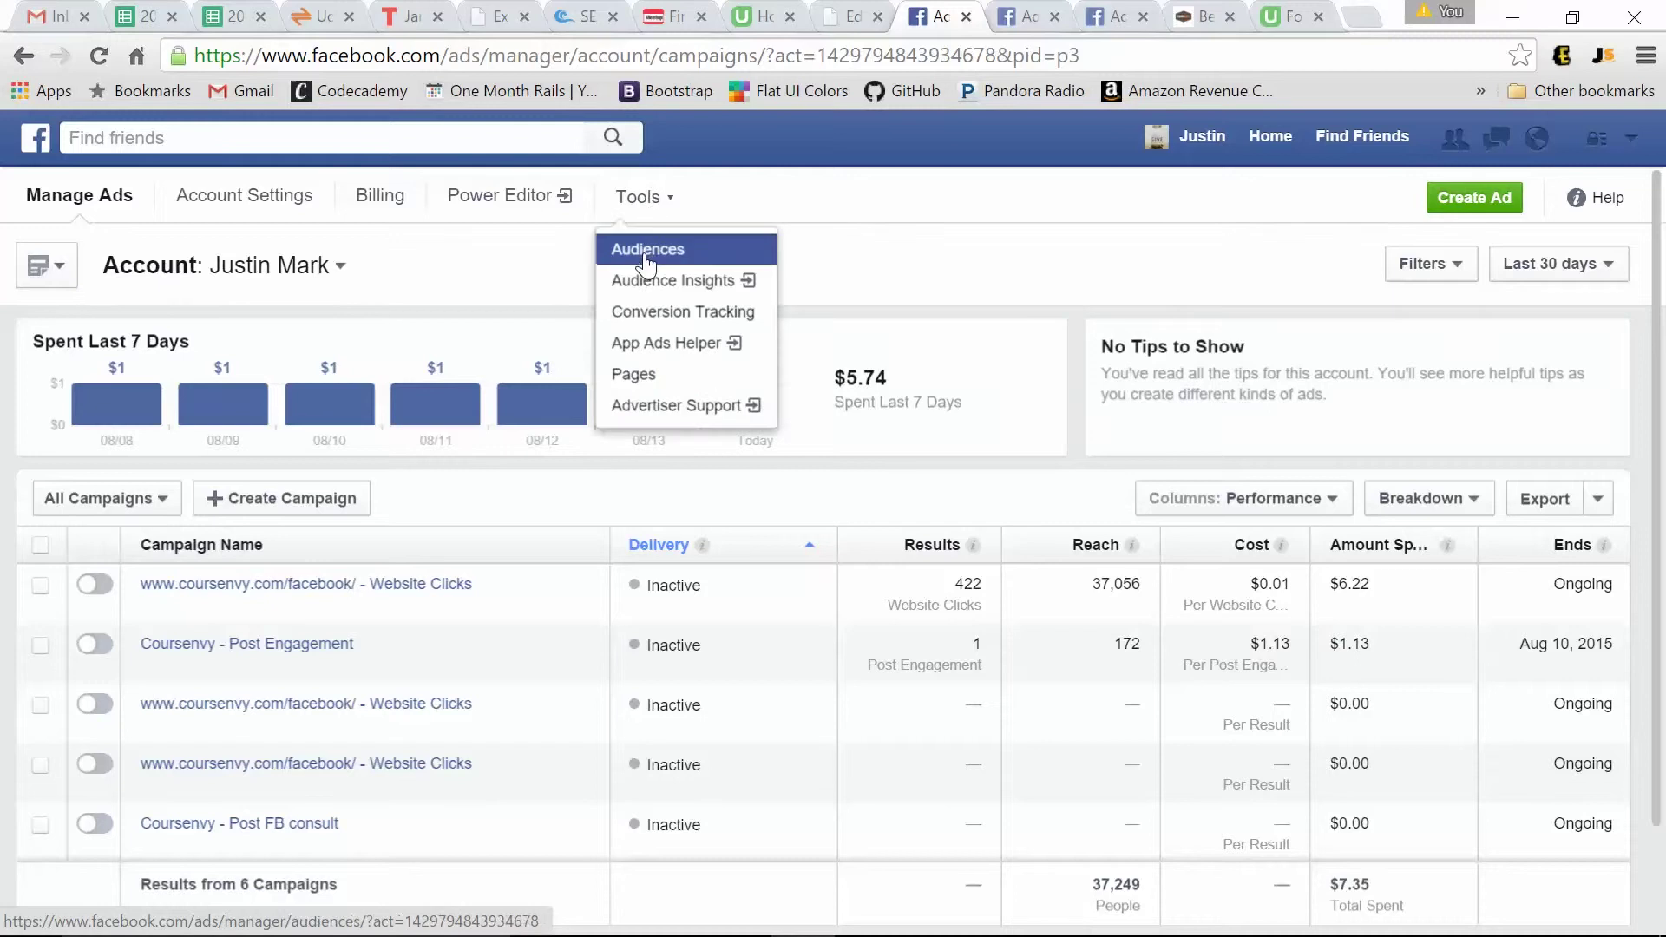
click(646, 252)
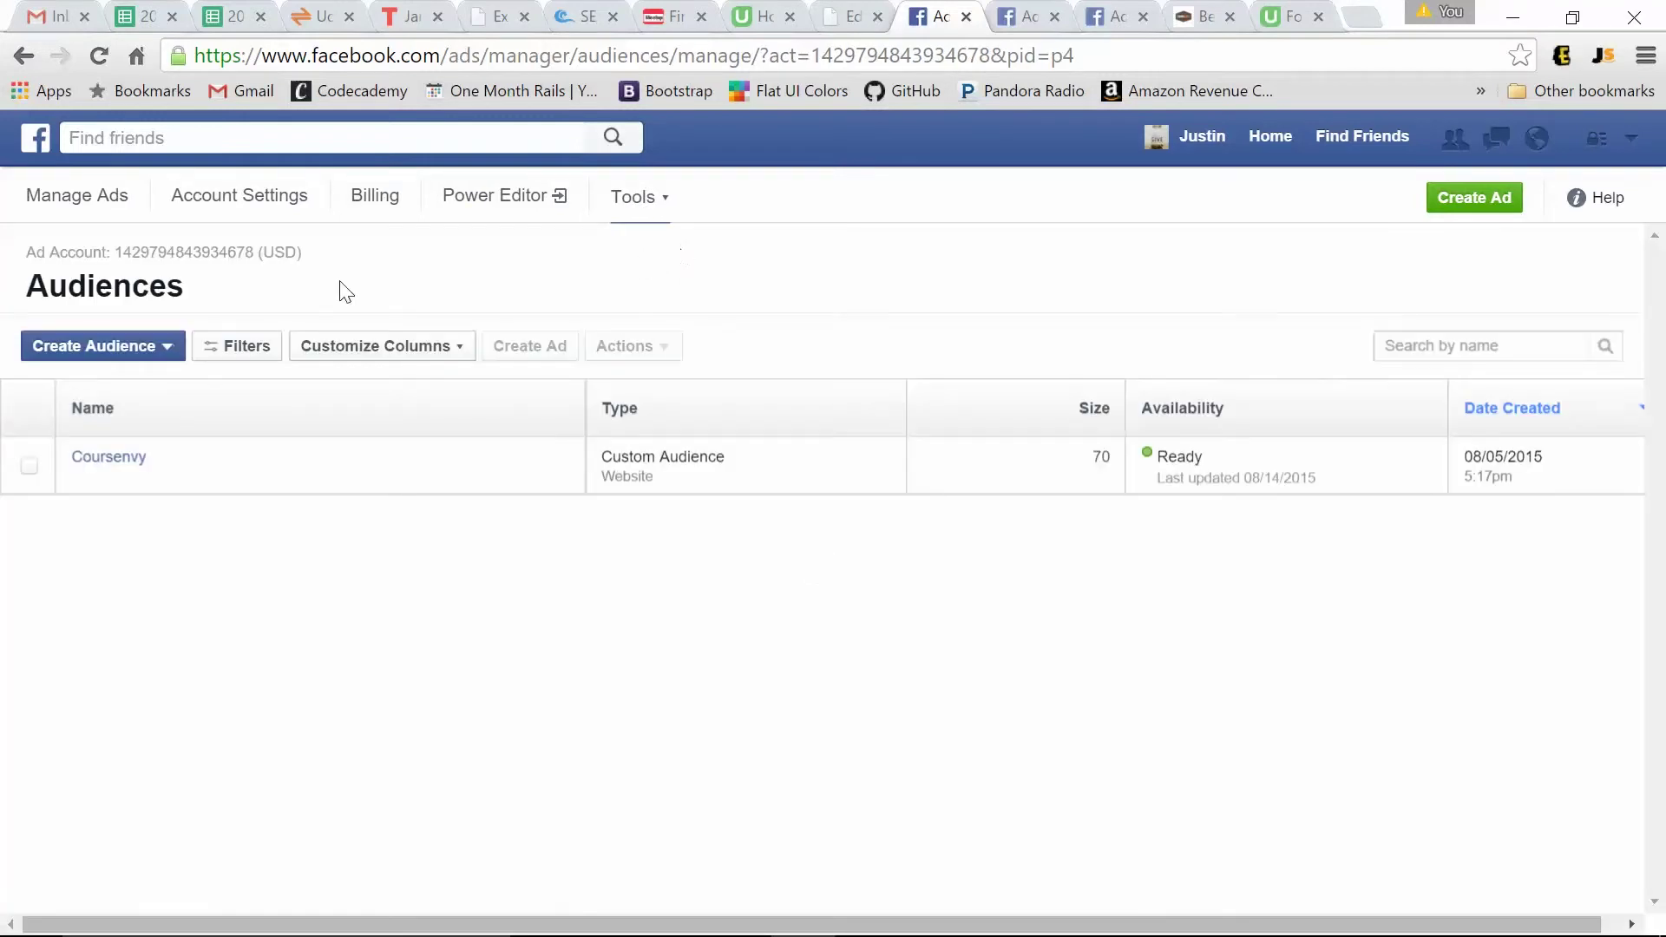
Step: Start a Custom Audience from Create Audience, then cancel the dialog without creating one
click(167, 348)
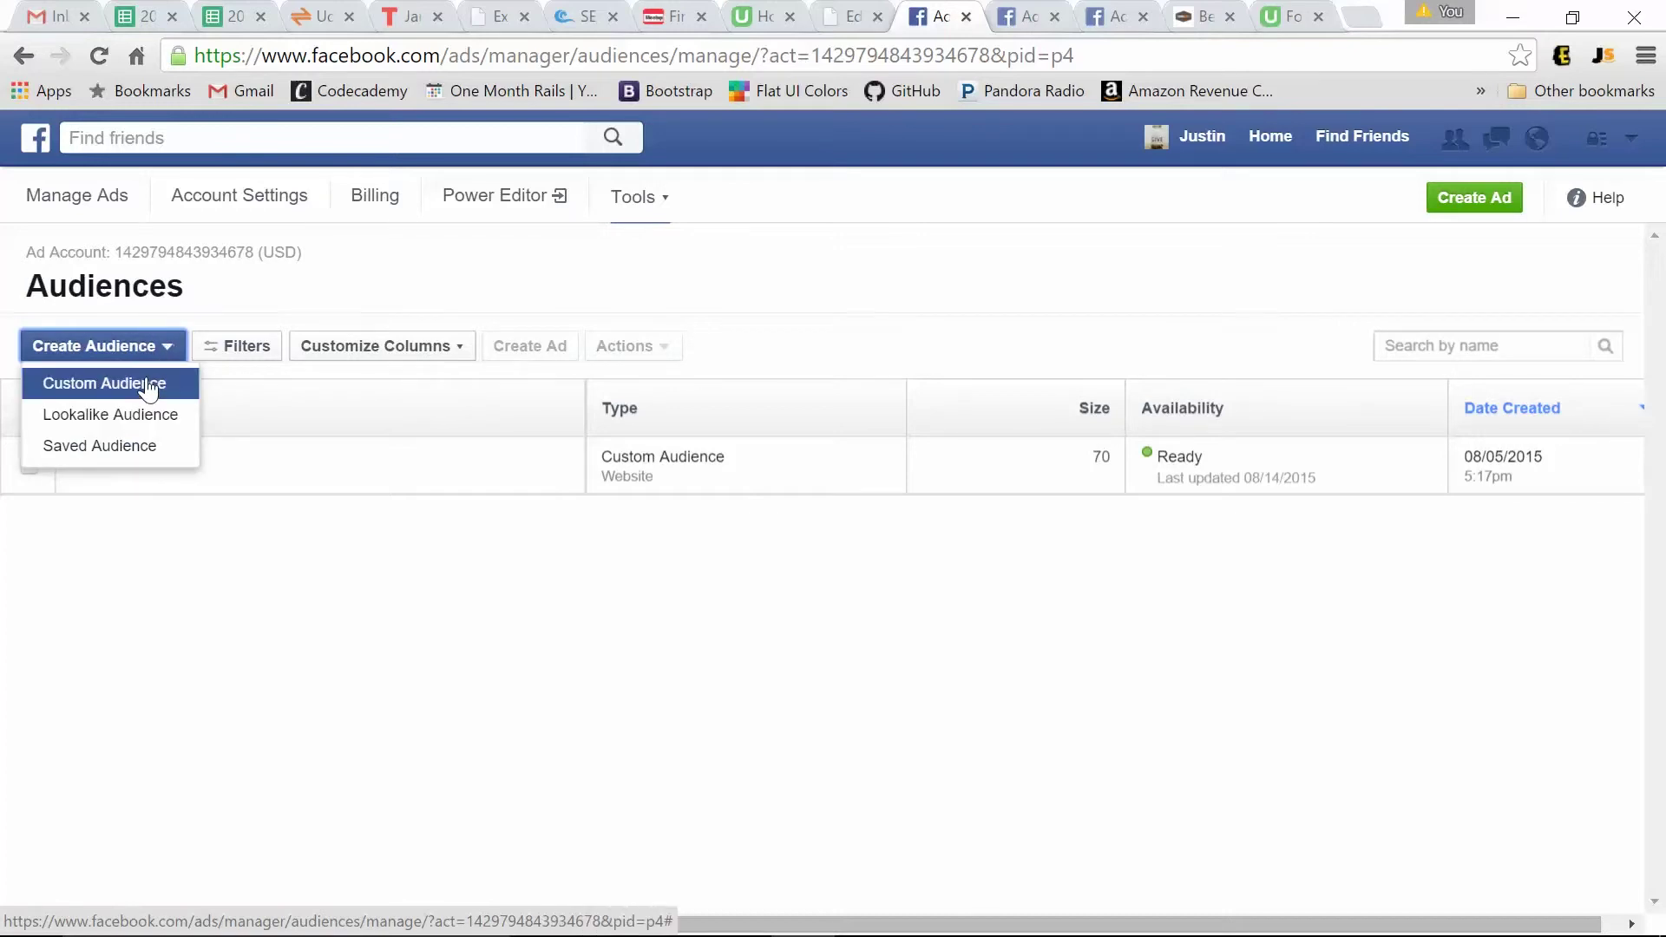
click(146, 380)
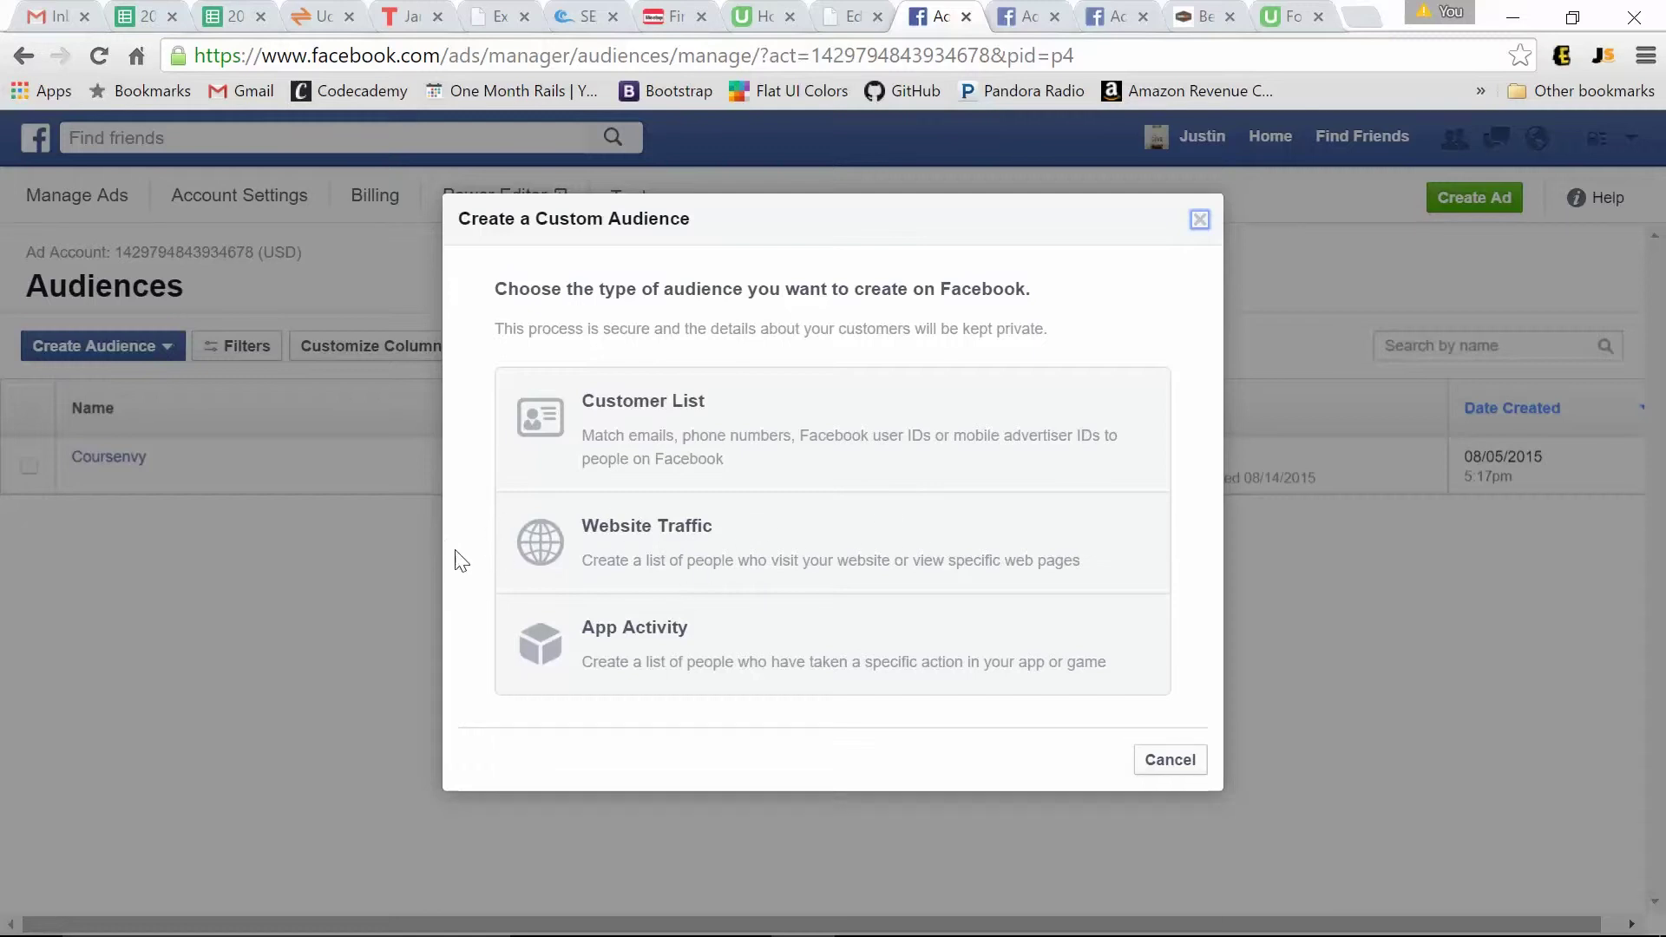
click(1197, 222)
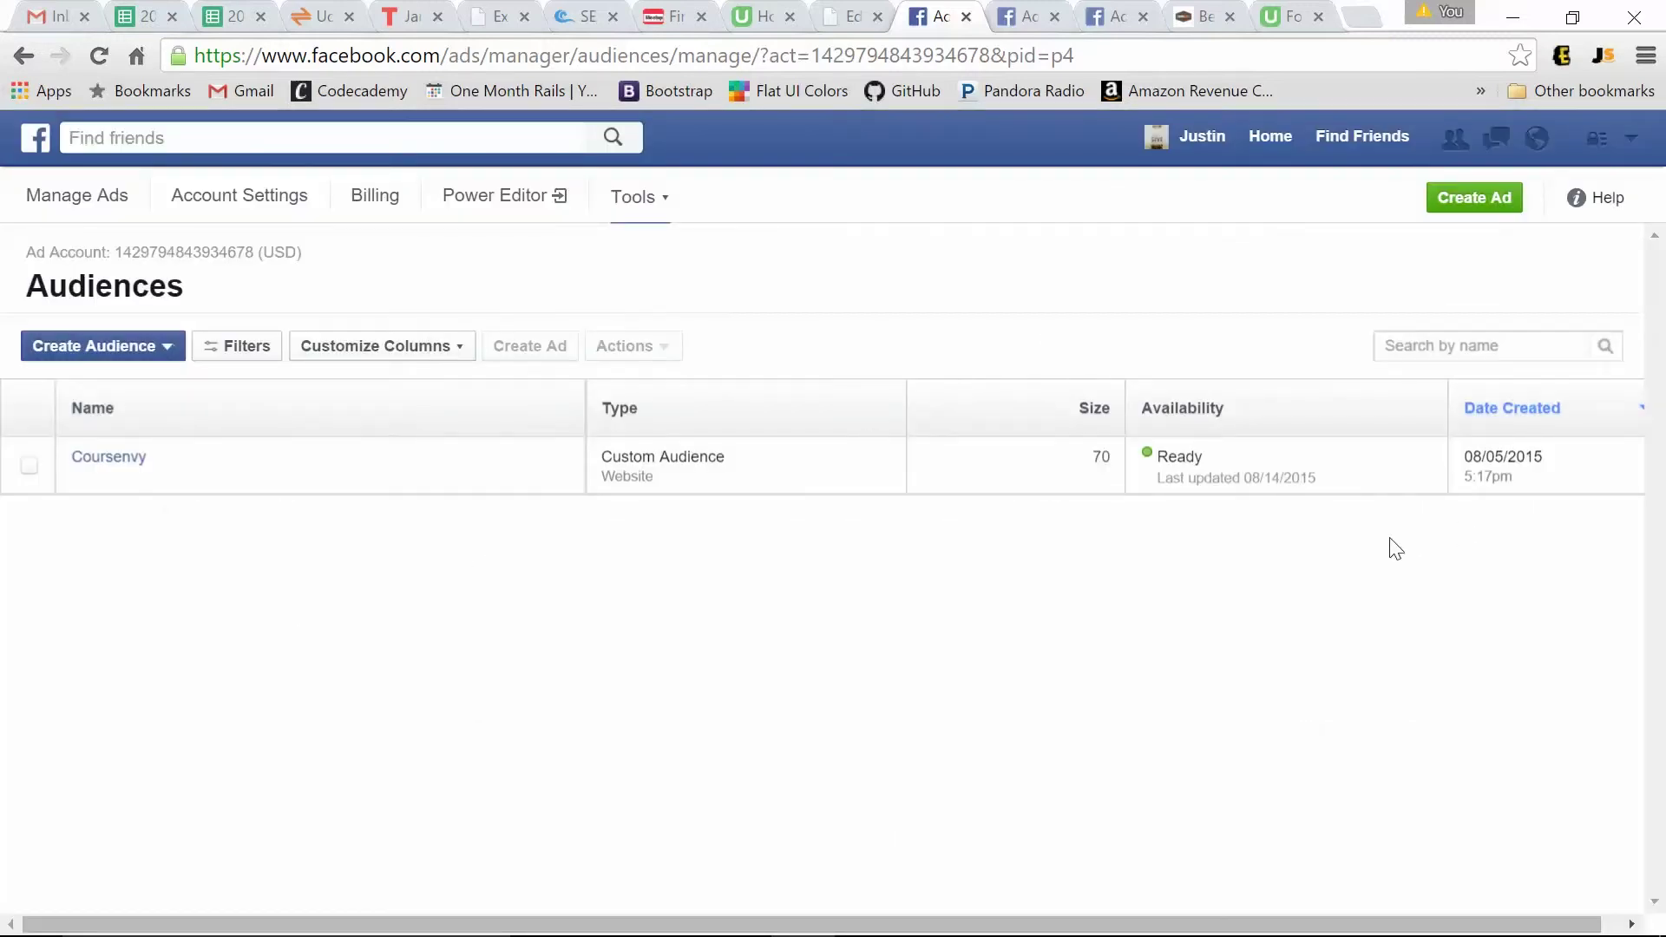
Step: Open the Coursenvy audience's Traffic Pixel page and select its base code in View Pixel Code
click(124, 455)
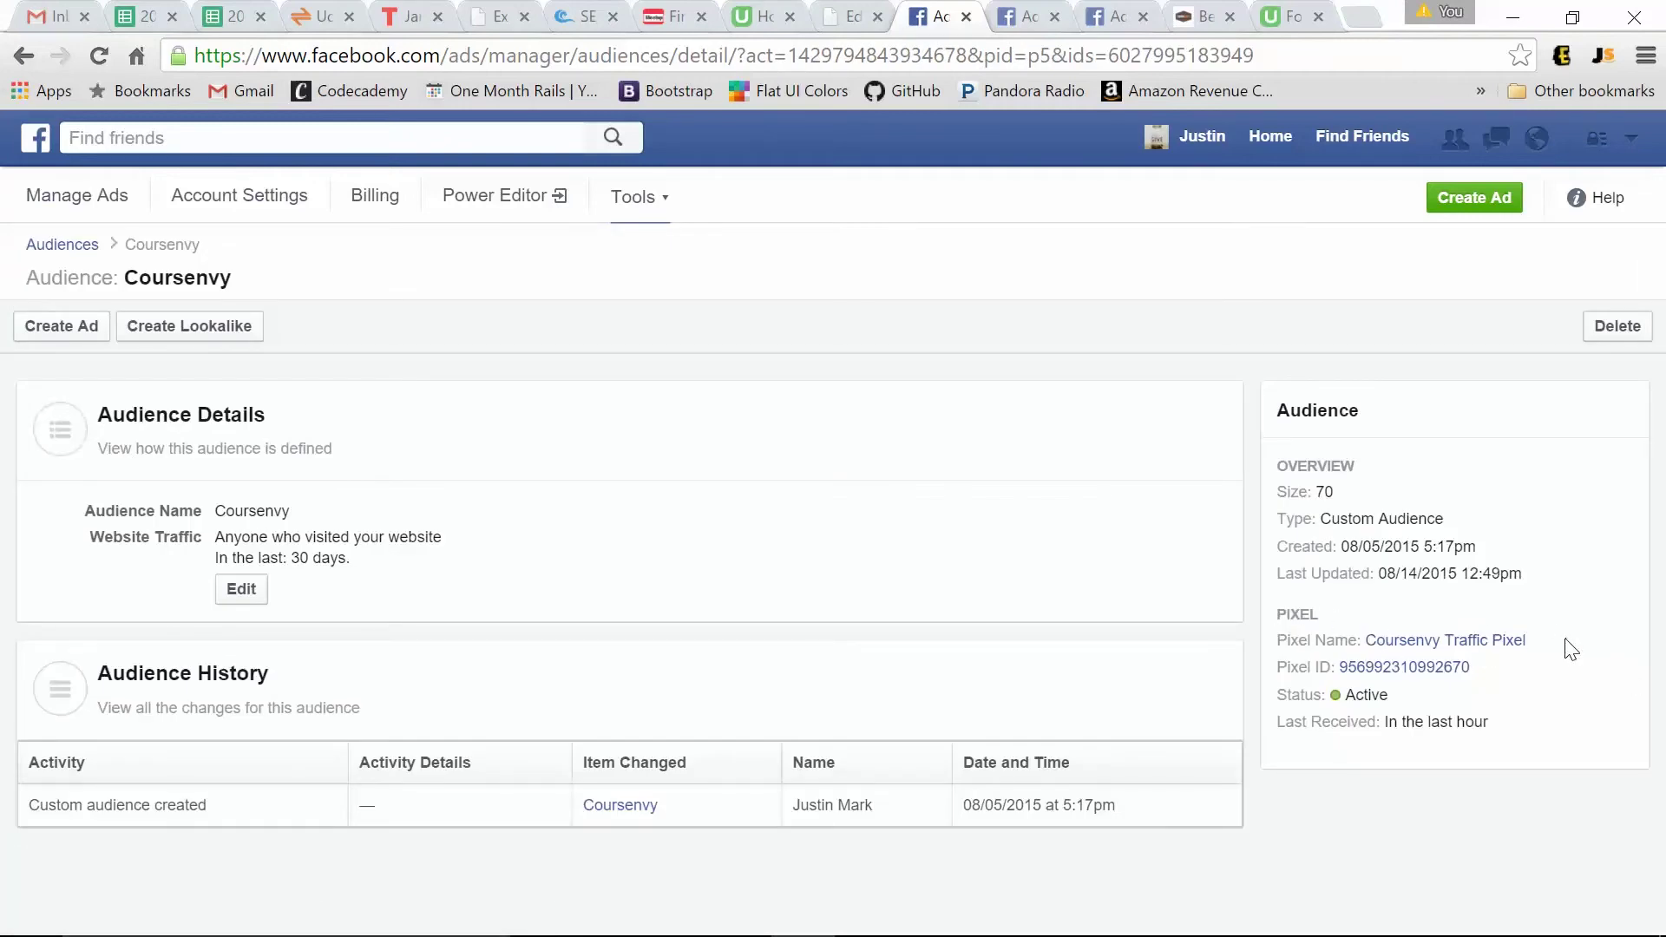
click(1518, 640)
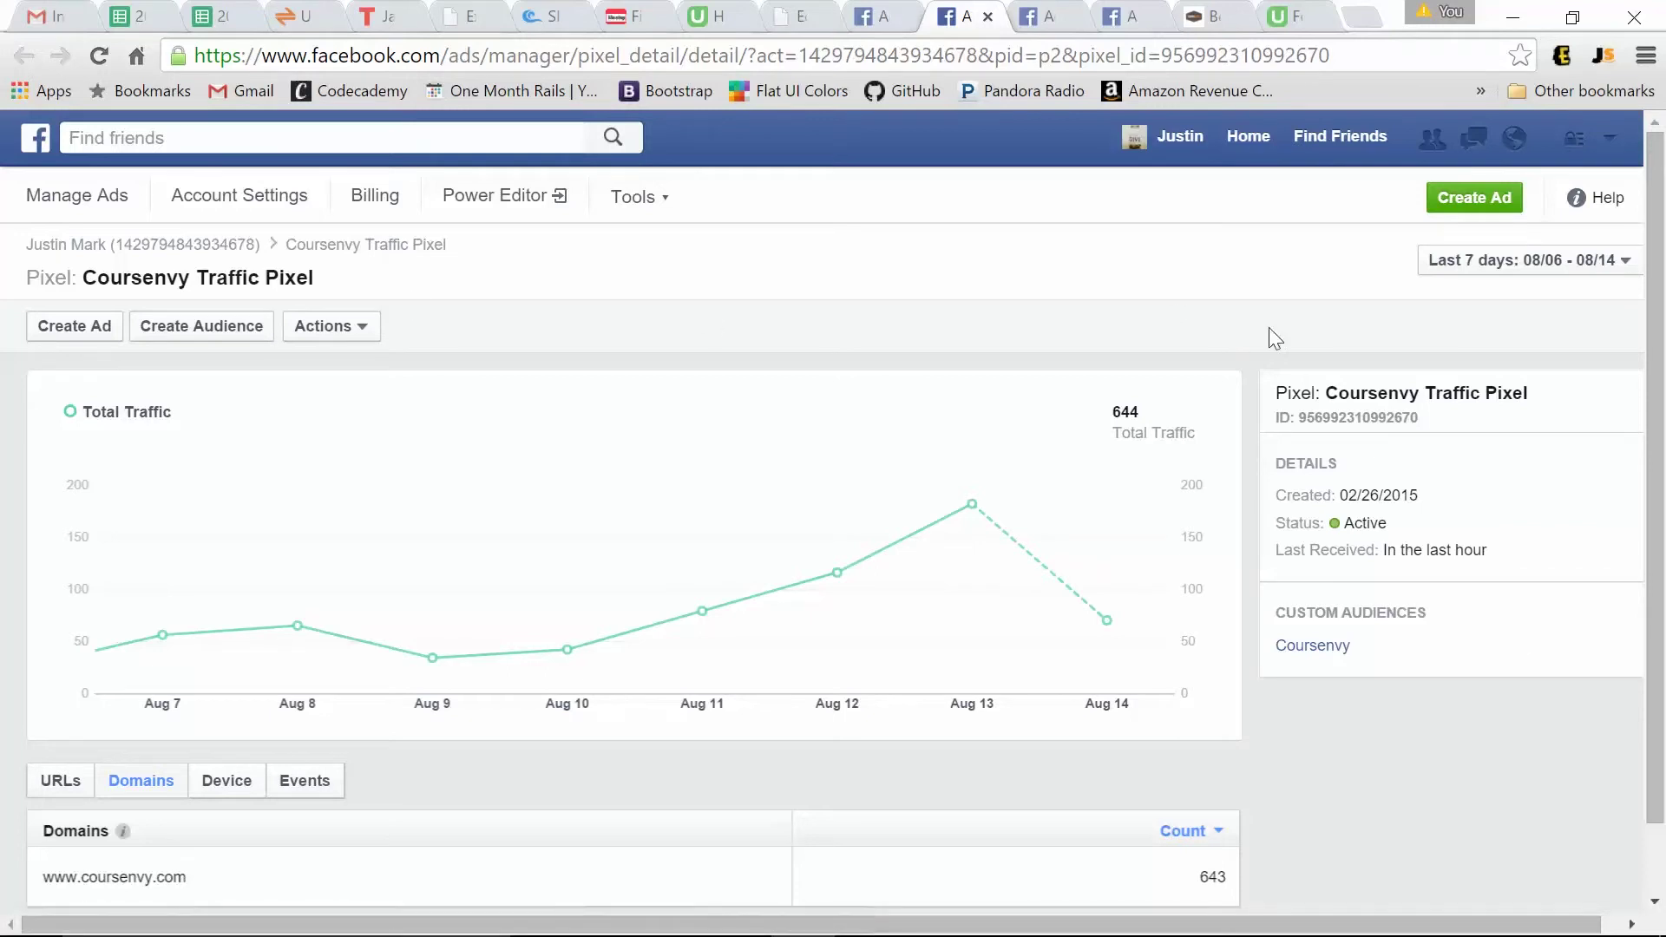
click(331, 326)
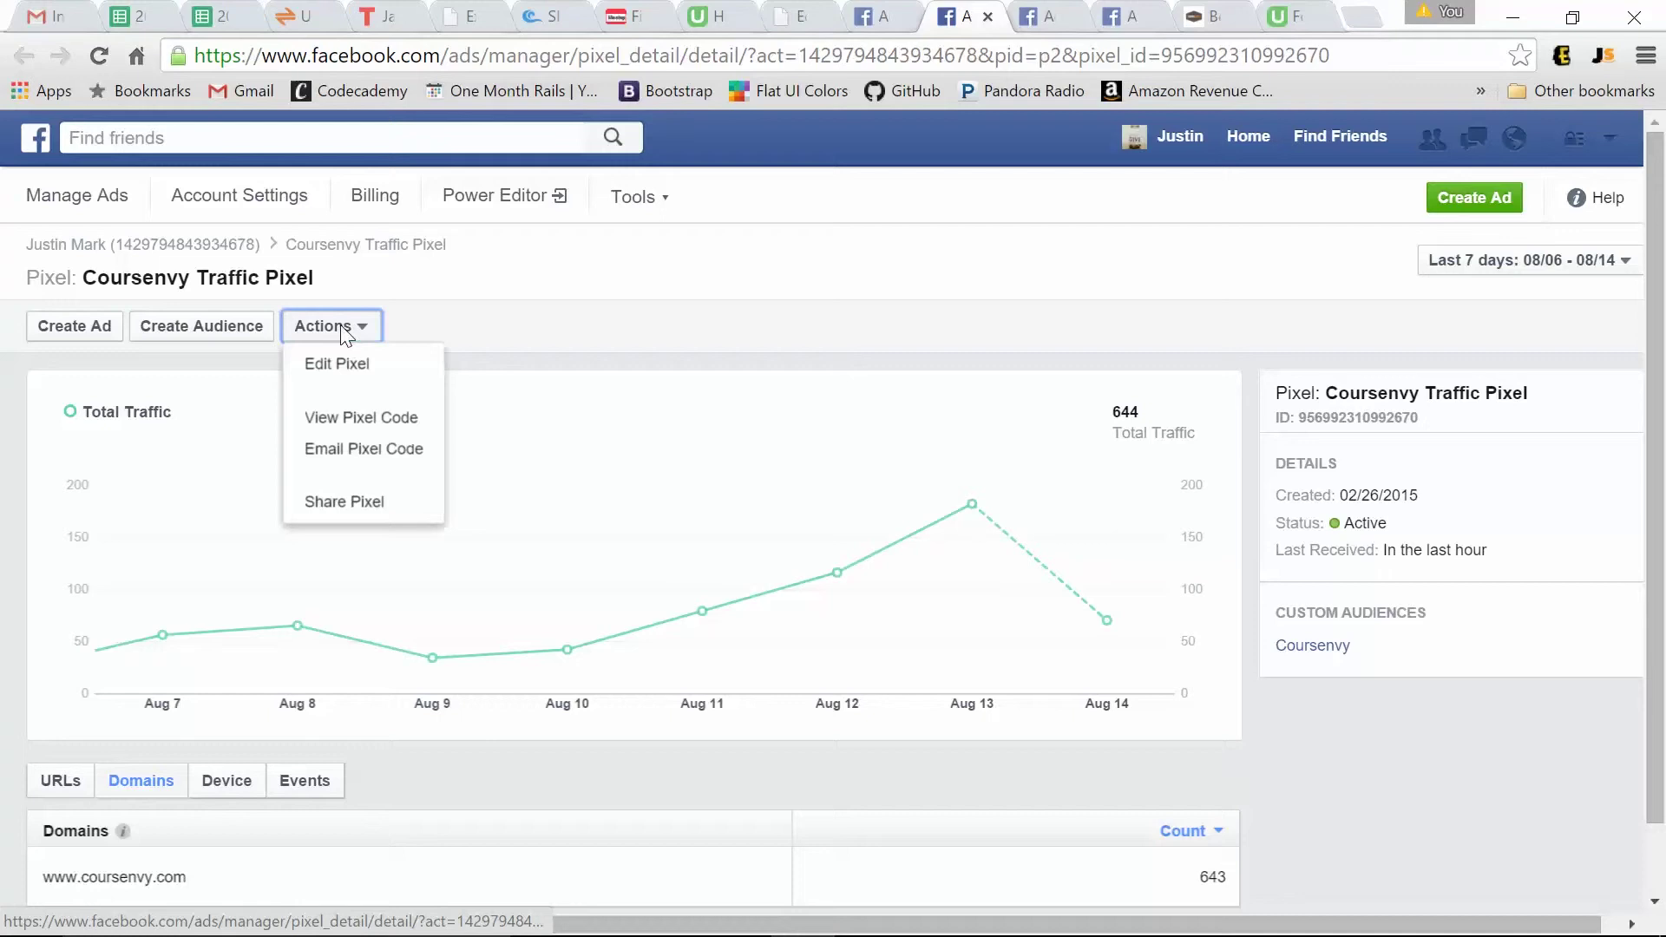
click(382, 420)
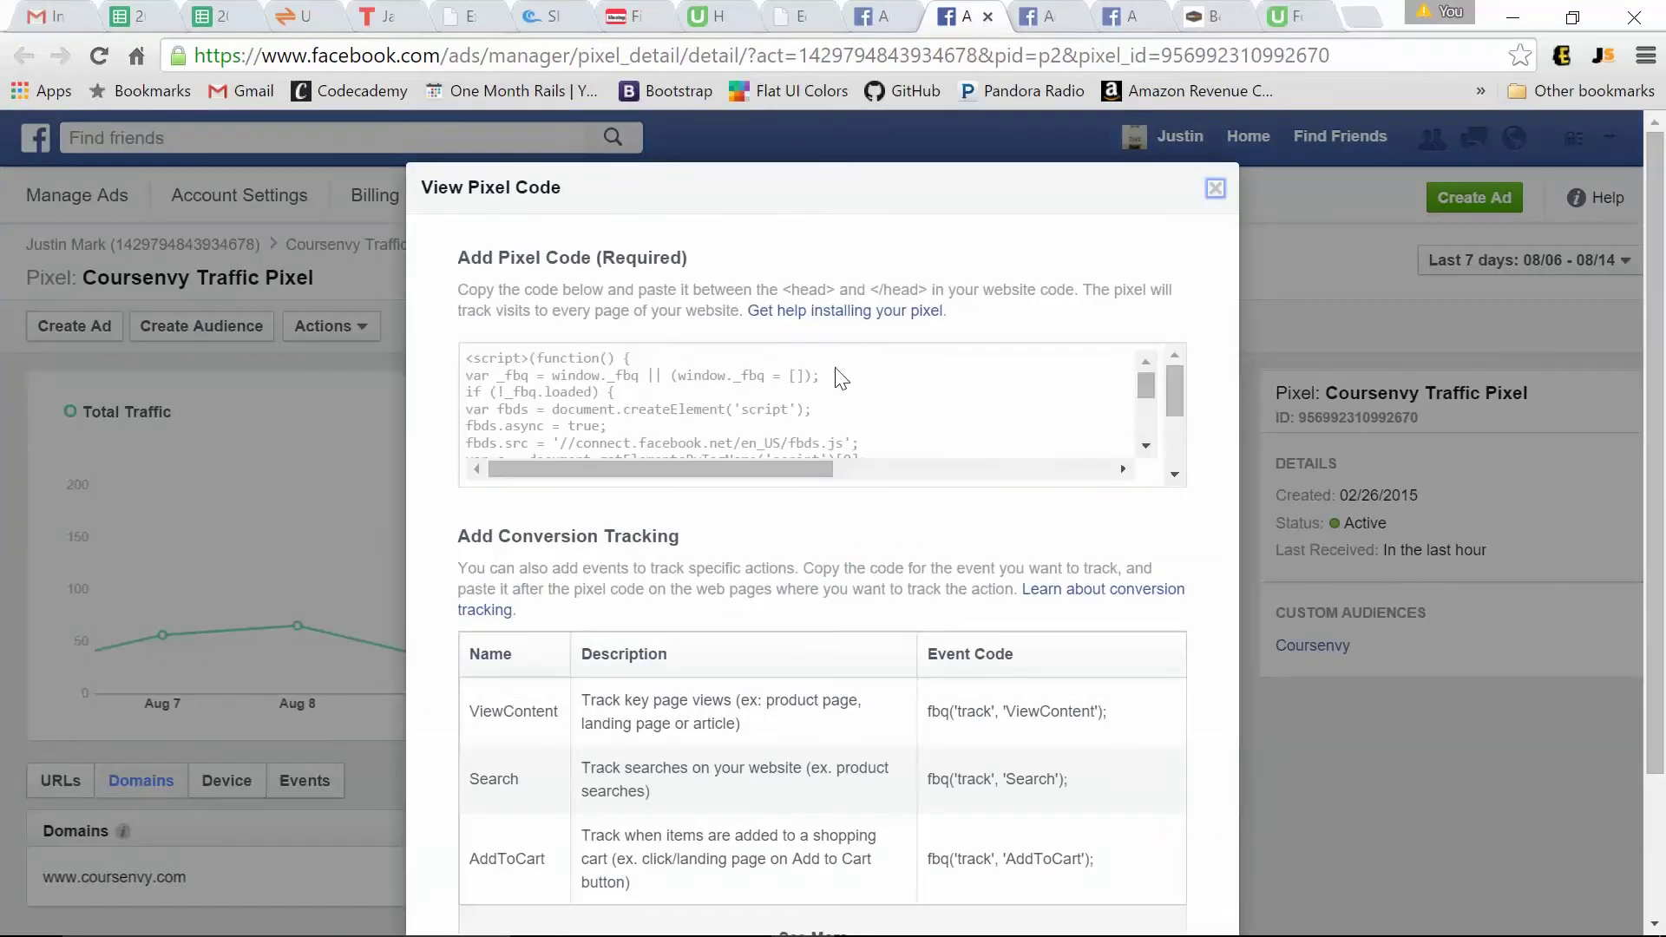
click(720, 392)
drag(1149, 383, 1146, 423)
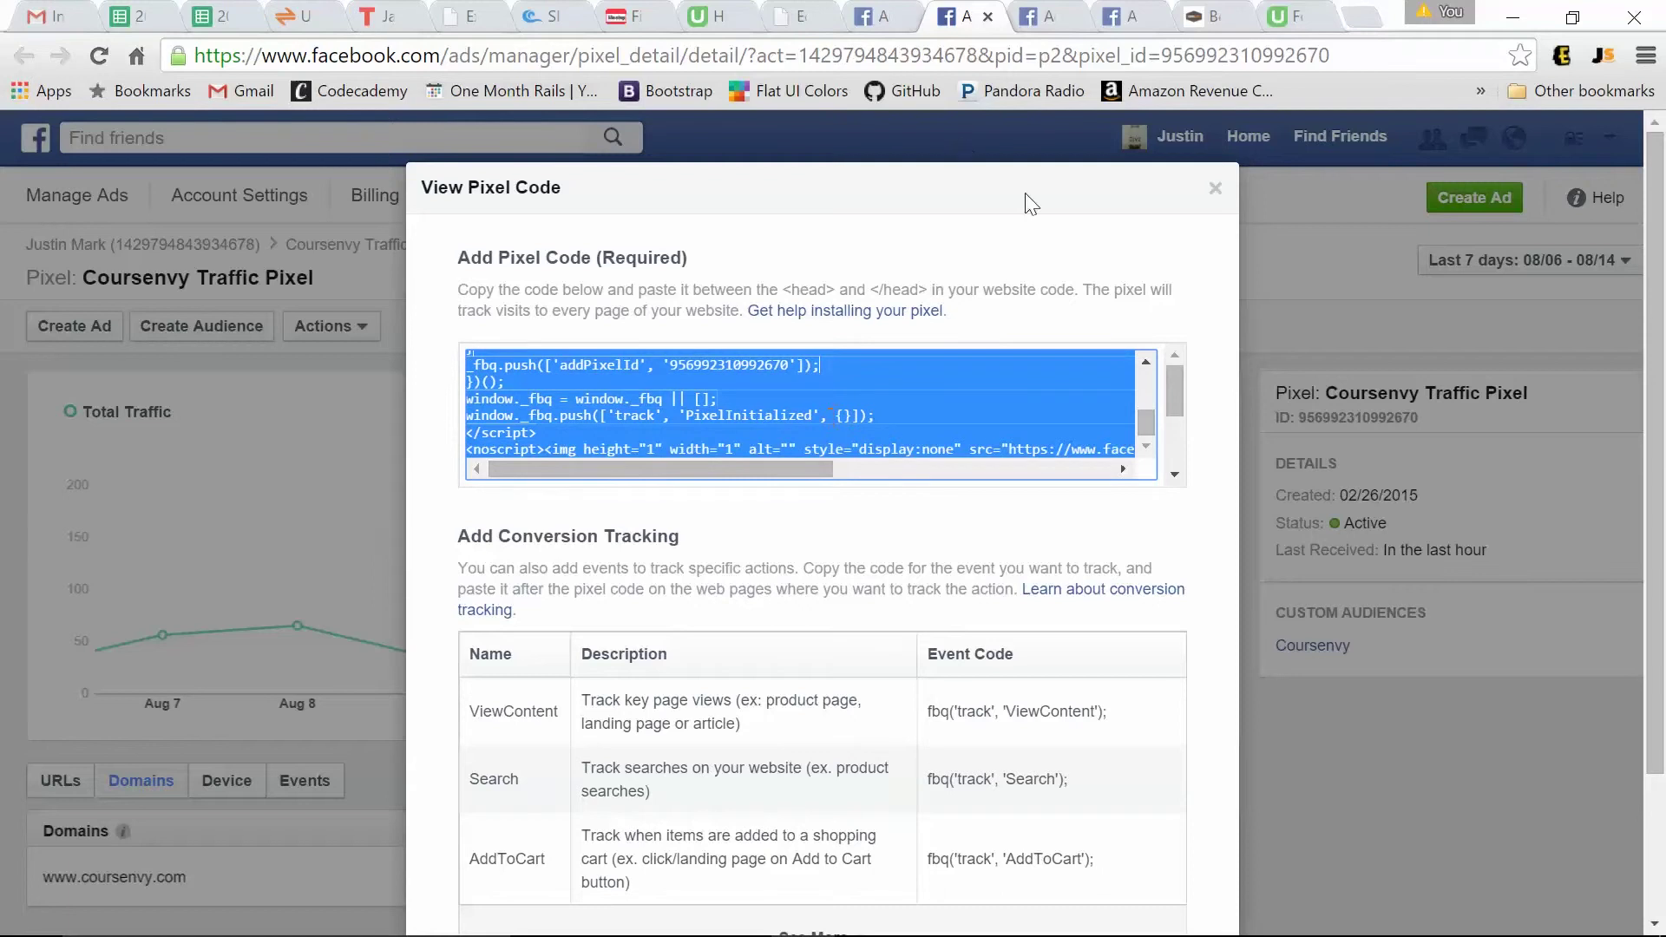
click(1214, 190)
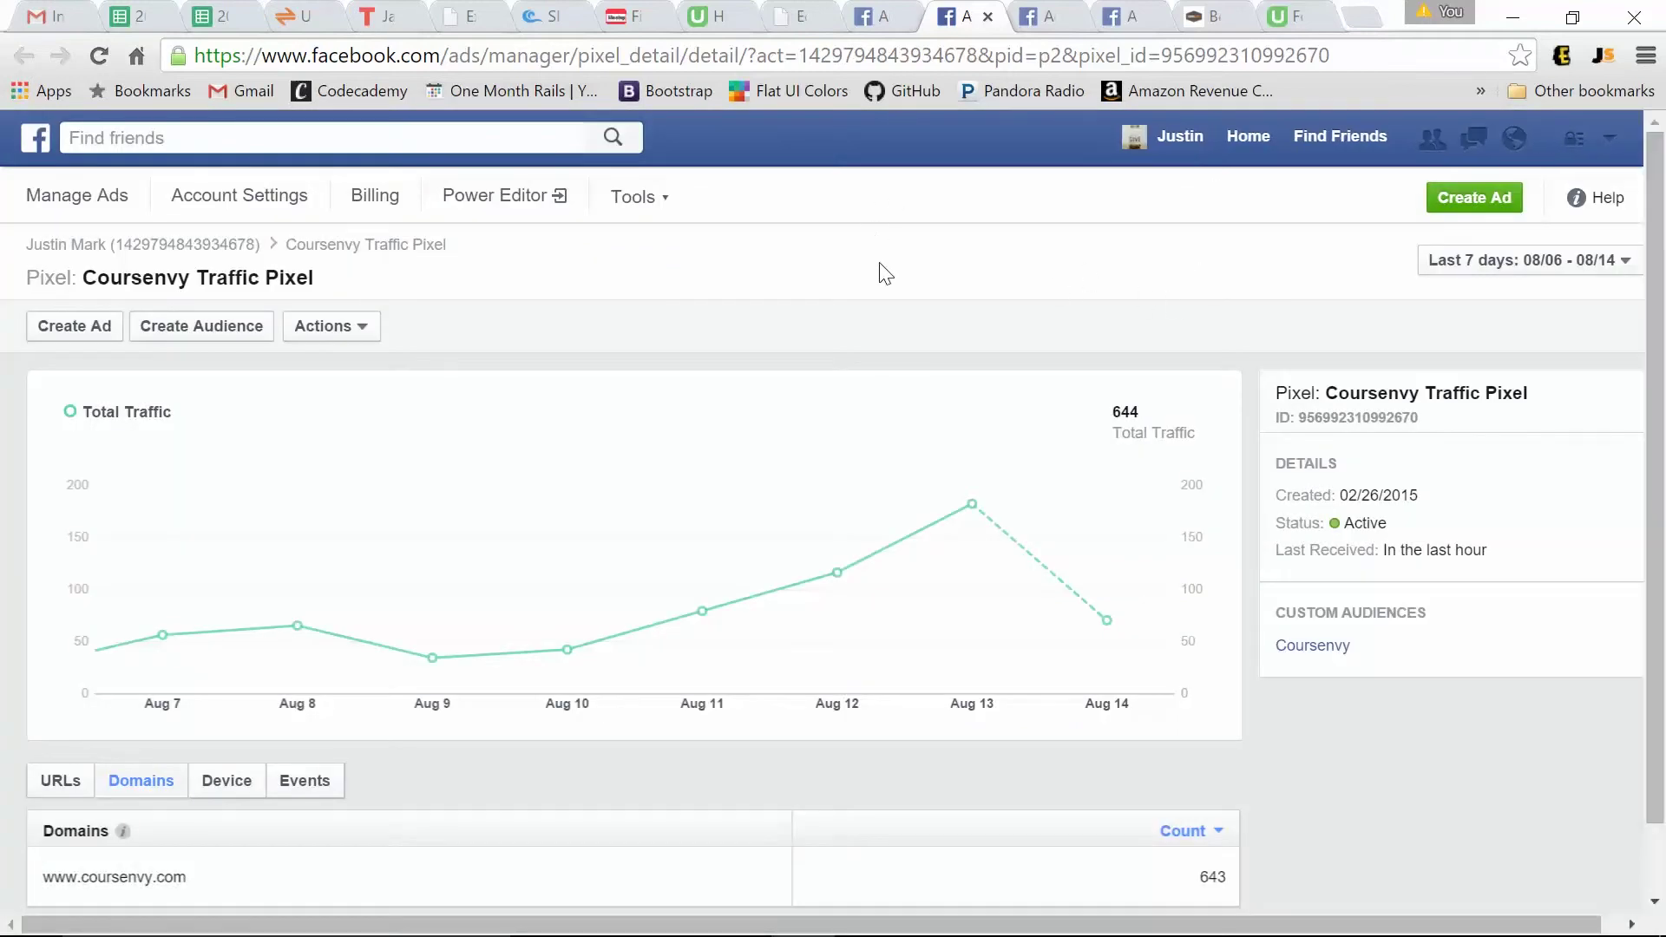
Step: In the WordPress theme editor, place the cursor just before </head> on line 35 of header.php
click(791, 15)
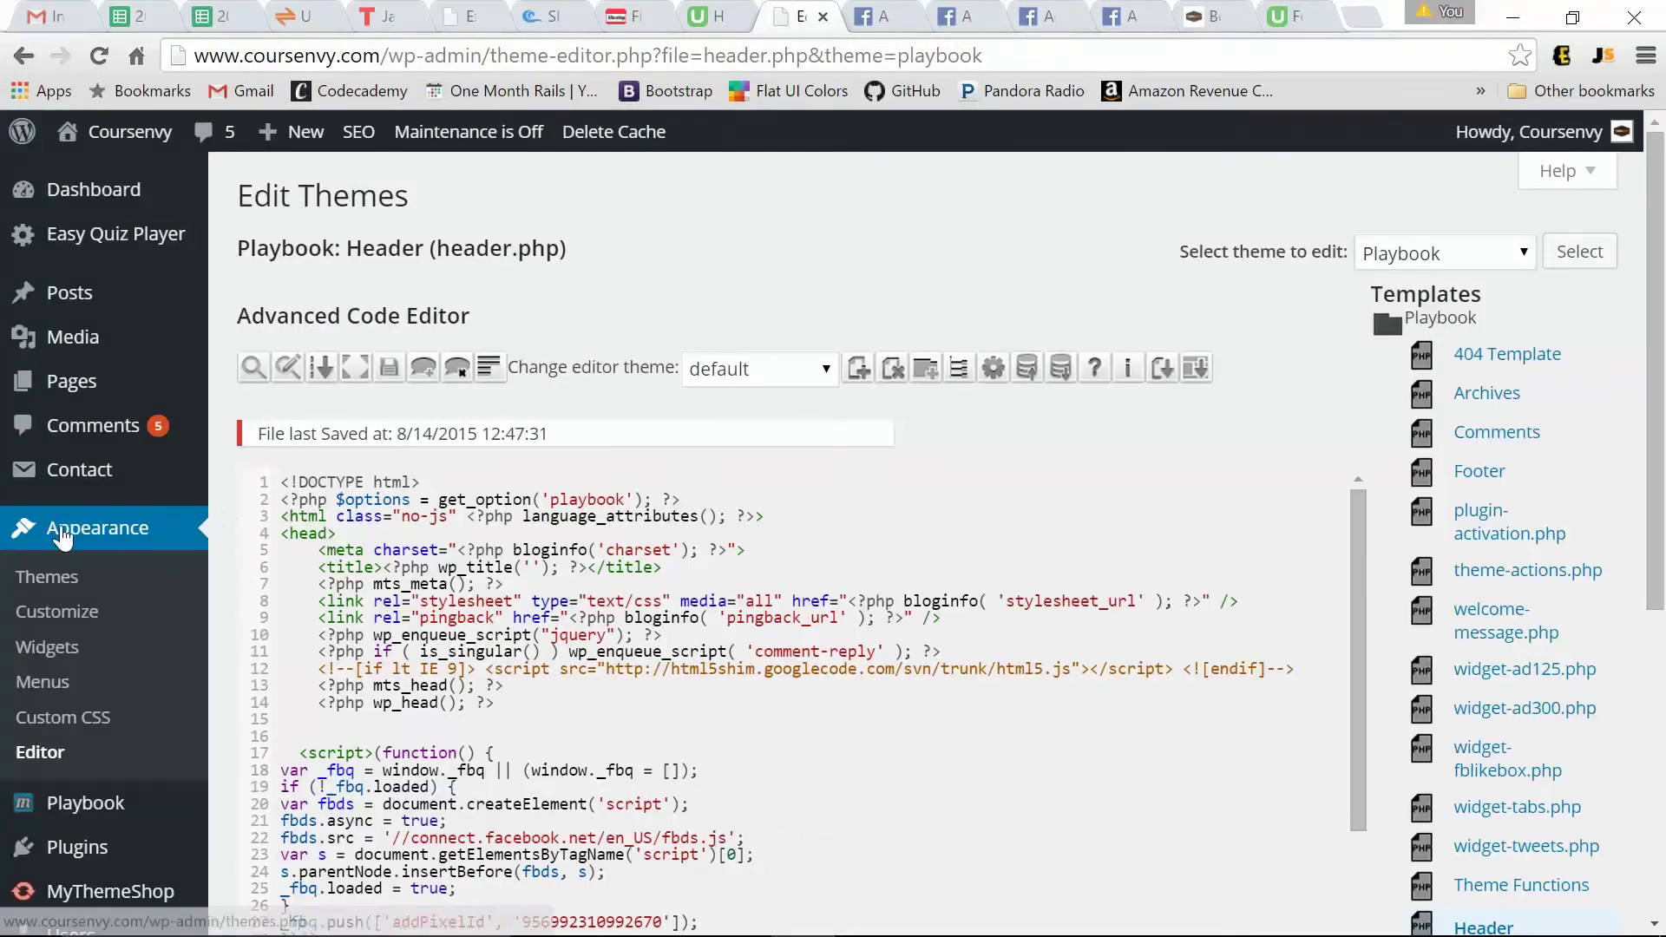
drag(1659, 390, 1659, 516)
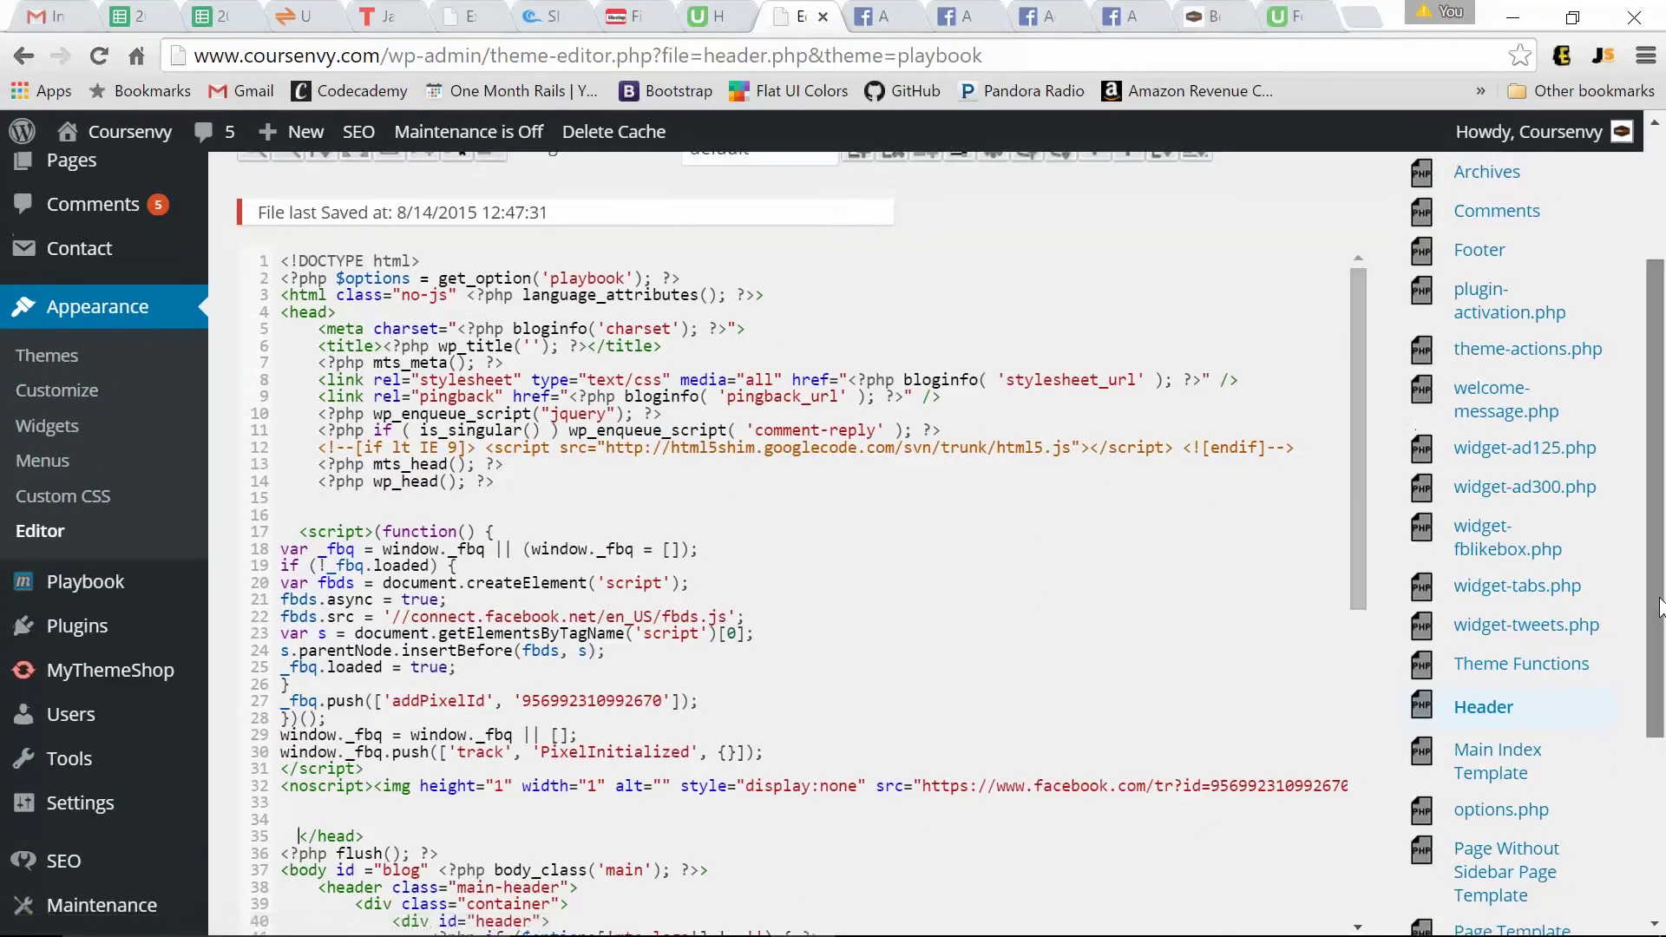
drag(1659, 607, 1659, 595)
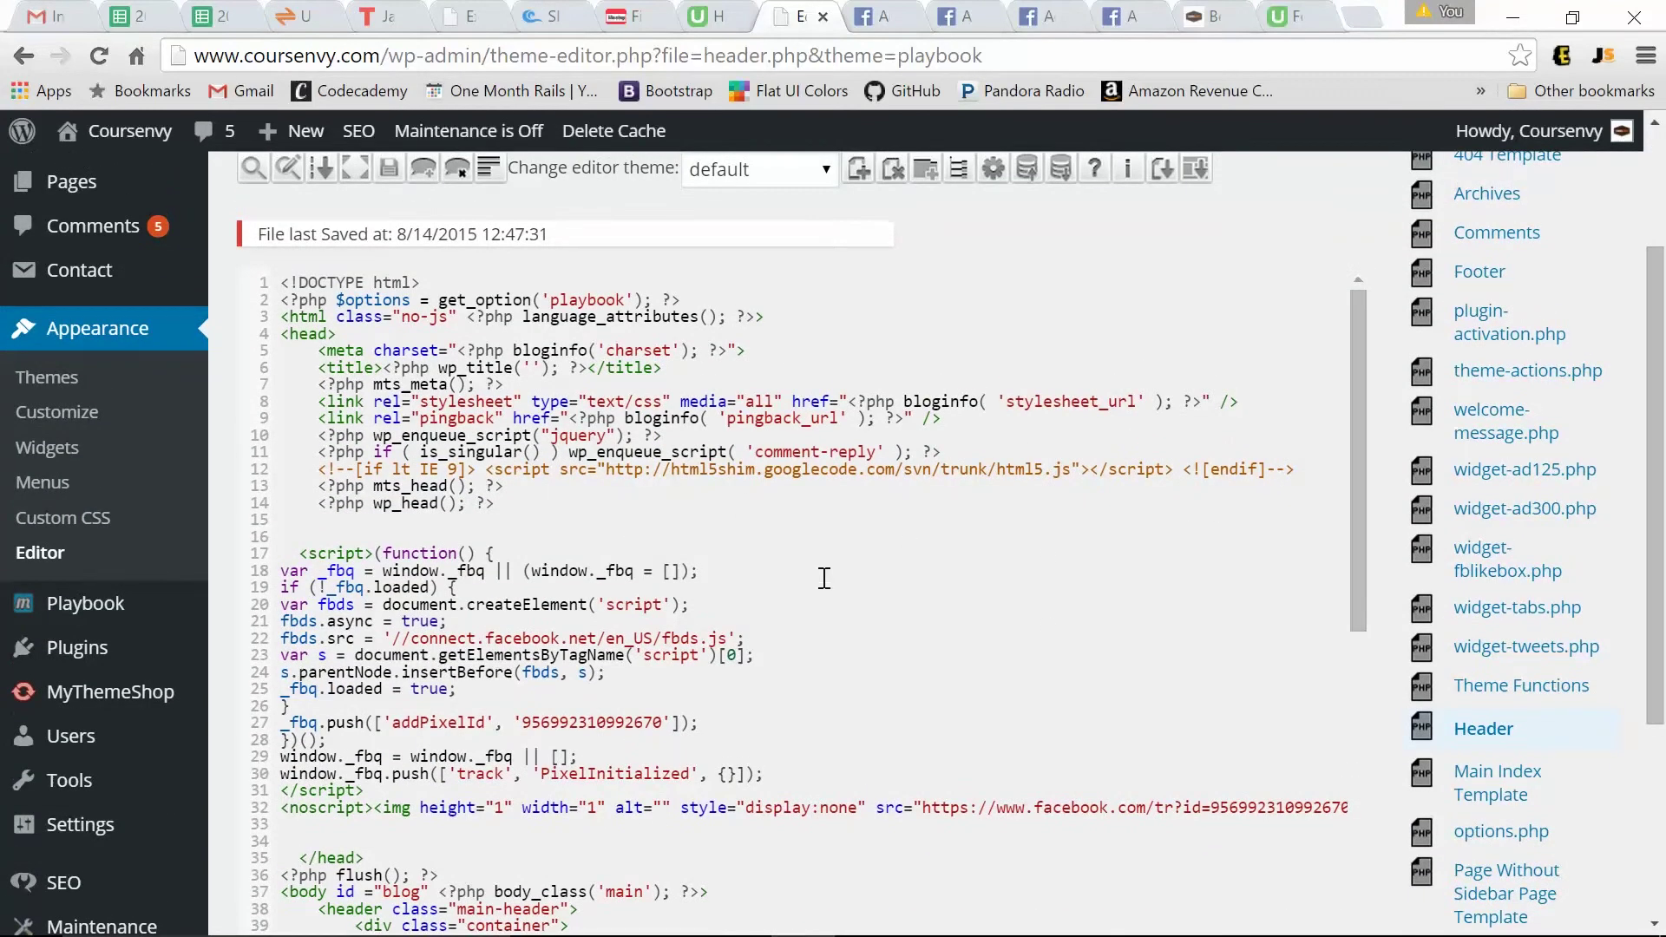
click(299, 857)
Step: Recopy the Facebook pixel code from View Pixel Code and return to the theme editor
click(959, 16)
click(342, 326)
click(334, 417)
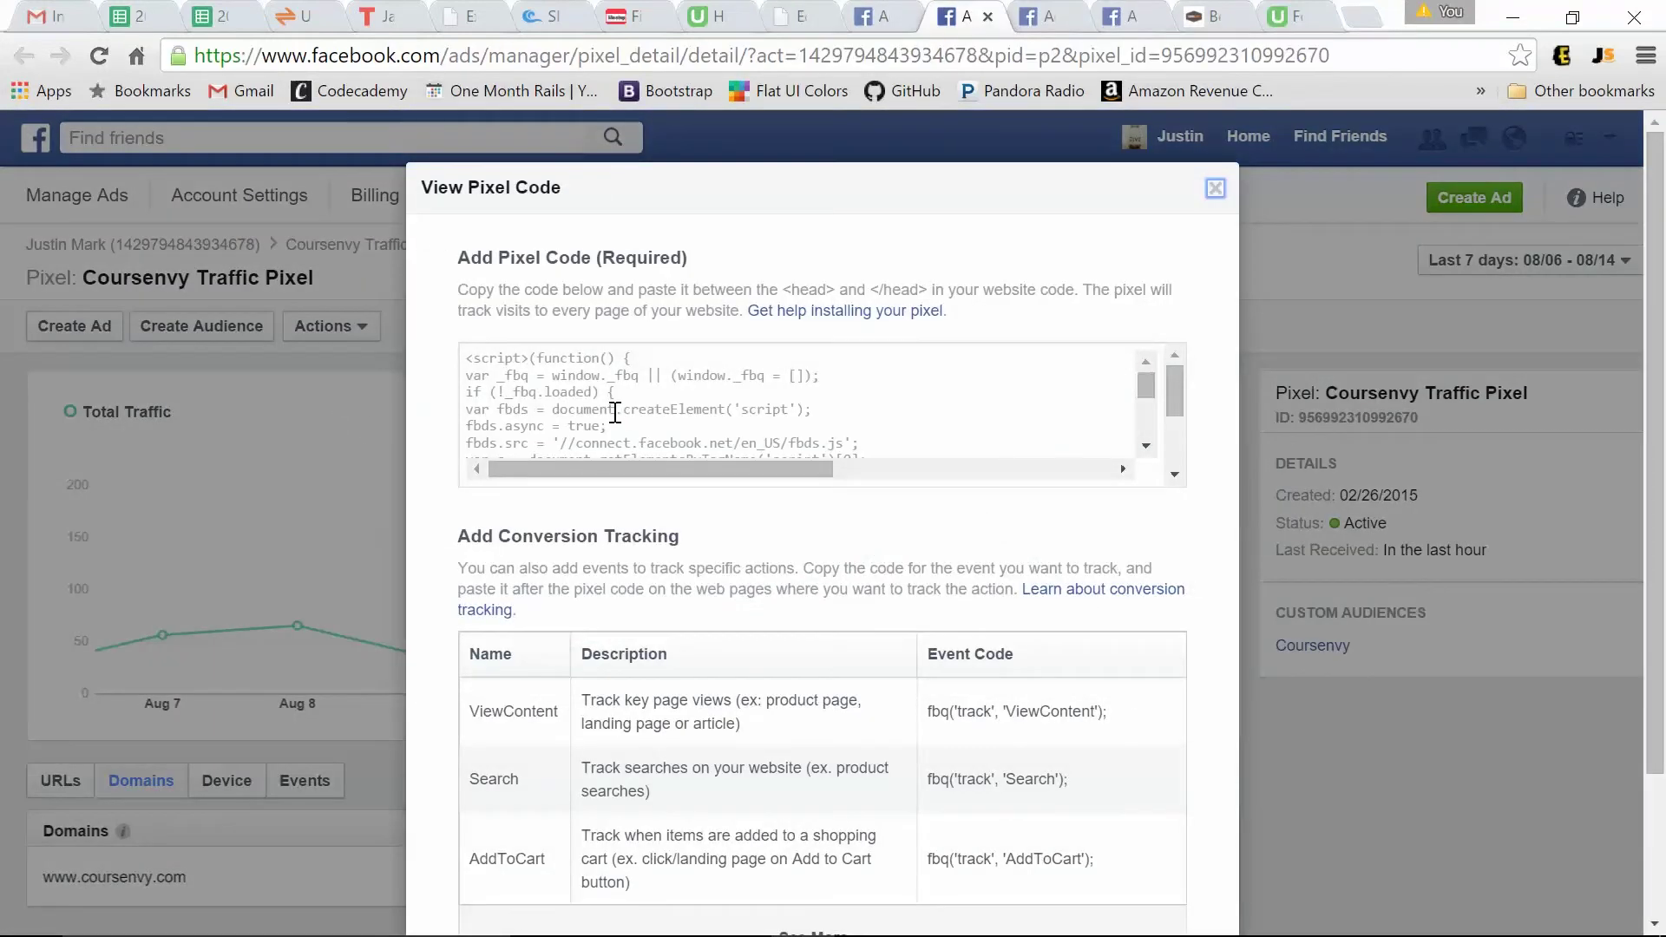
click(614, 413)
click(803, 16)
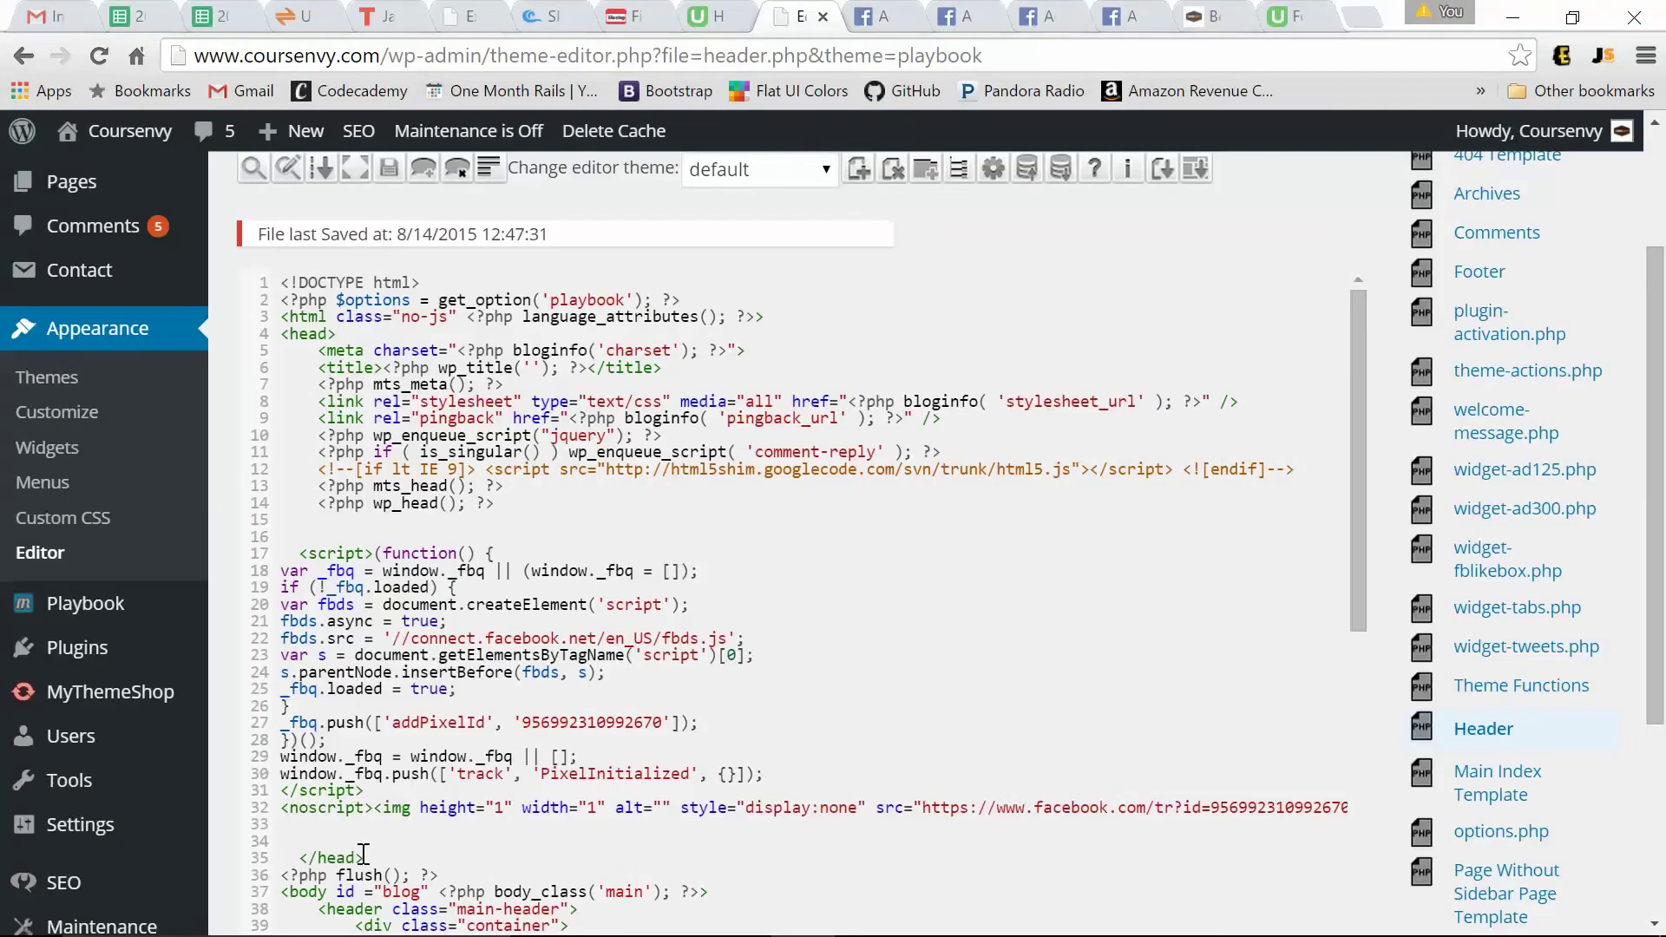
Step: Close the pixel code window and open Tools > Conversion Tracking
click(961, 16)
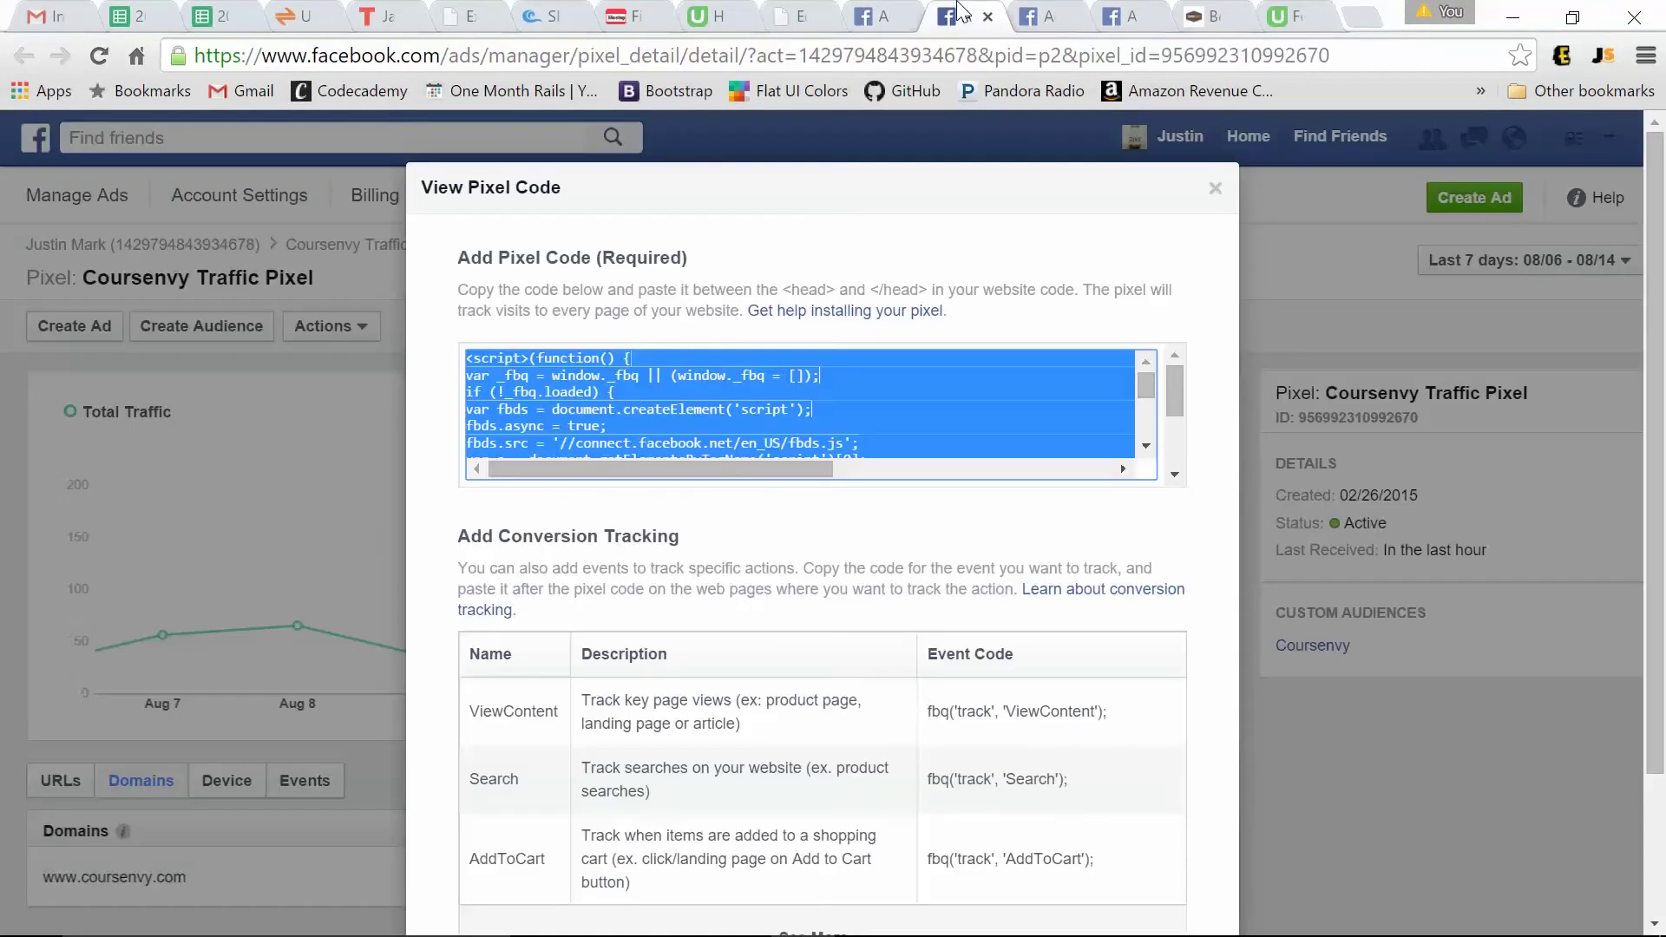
click(1215, 188)
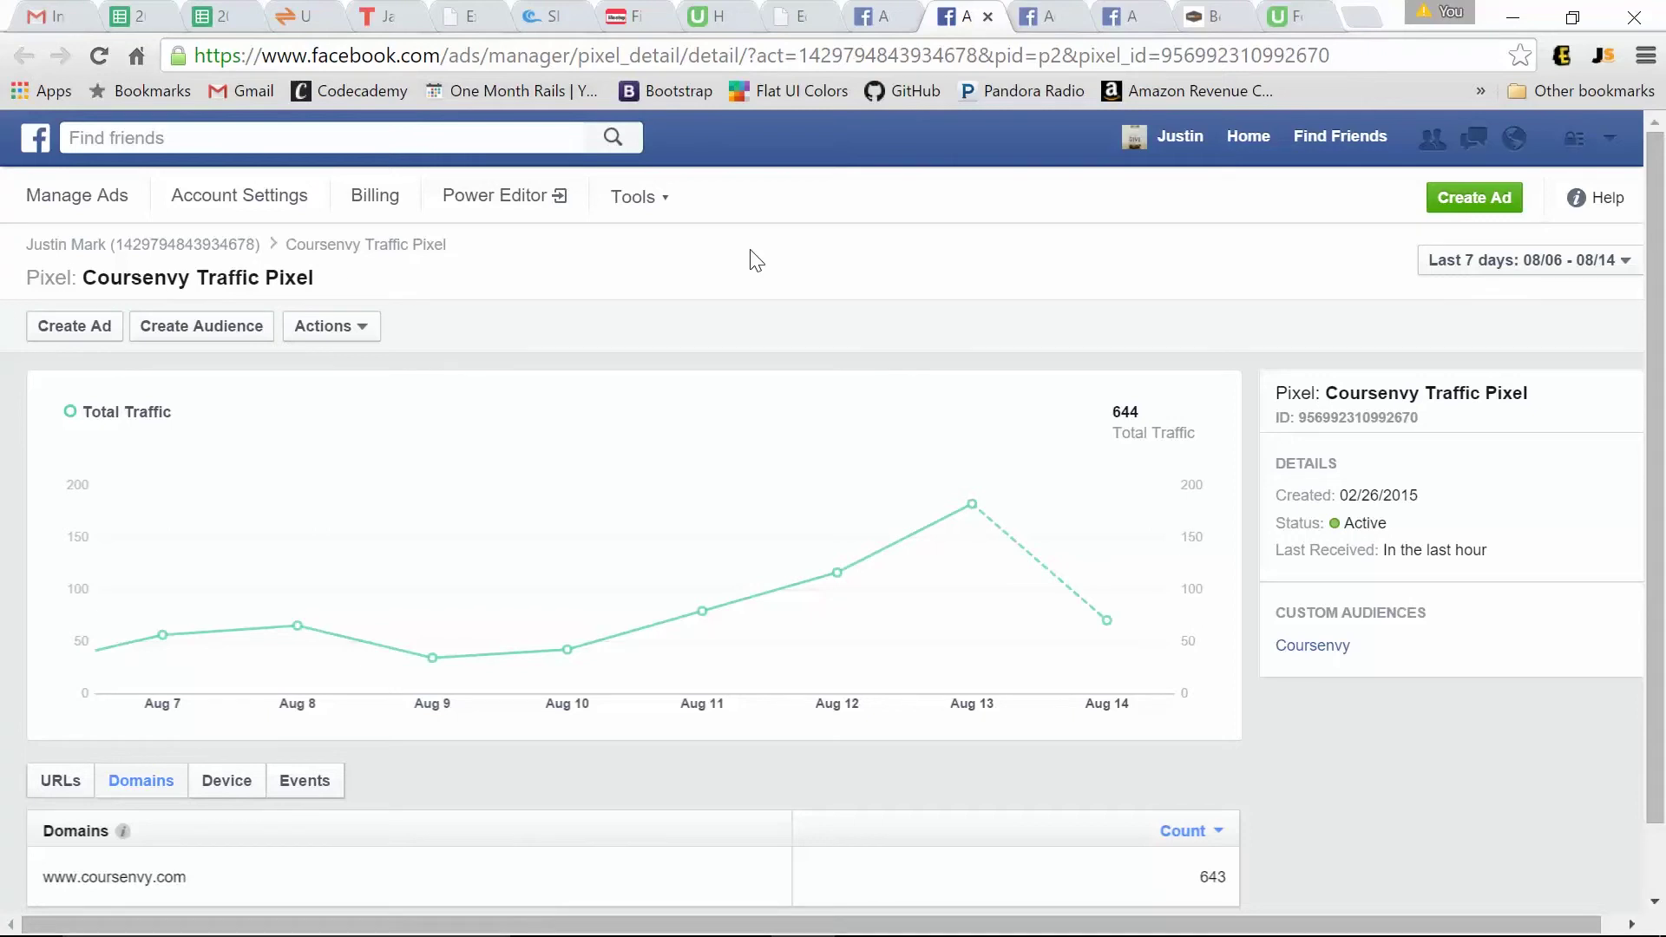
click(651, 203)
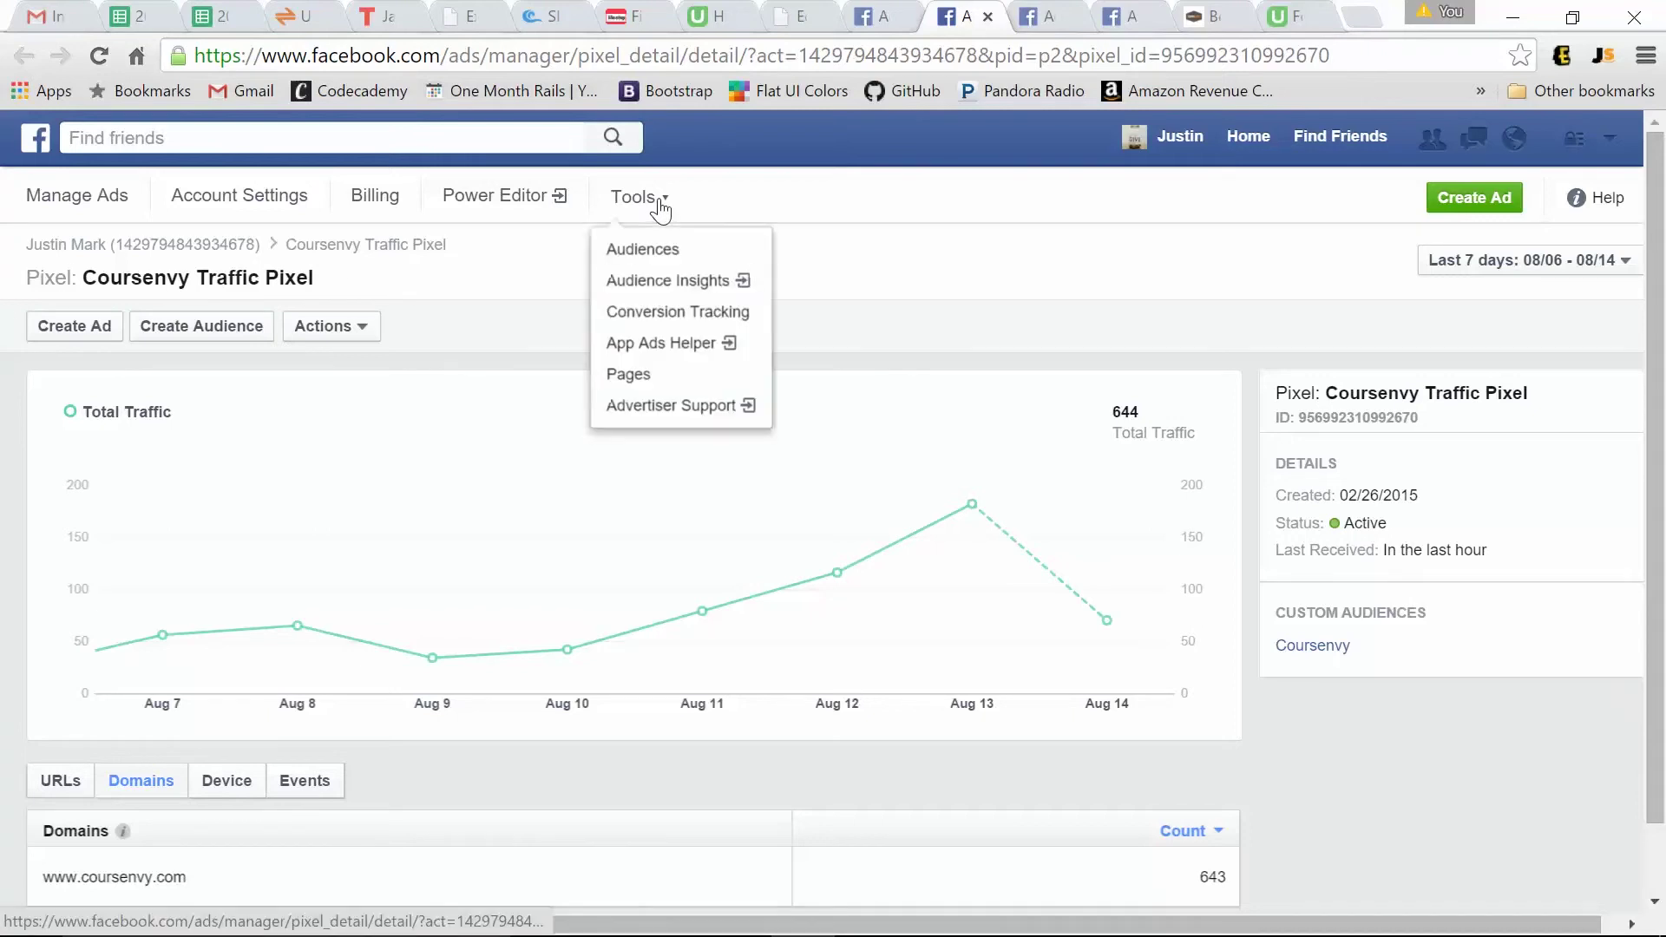
click(650, 308)
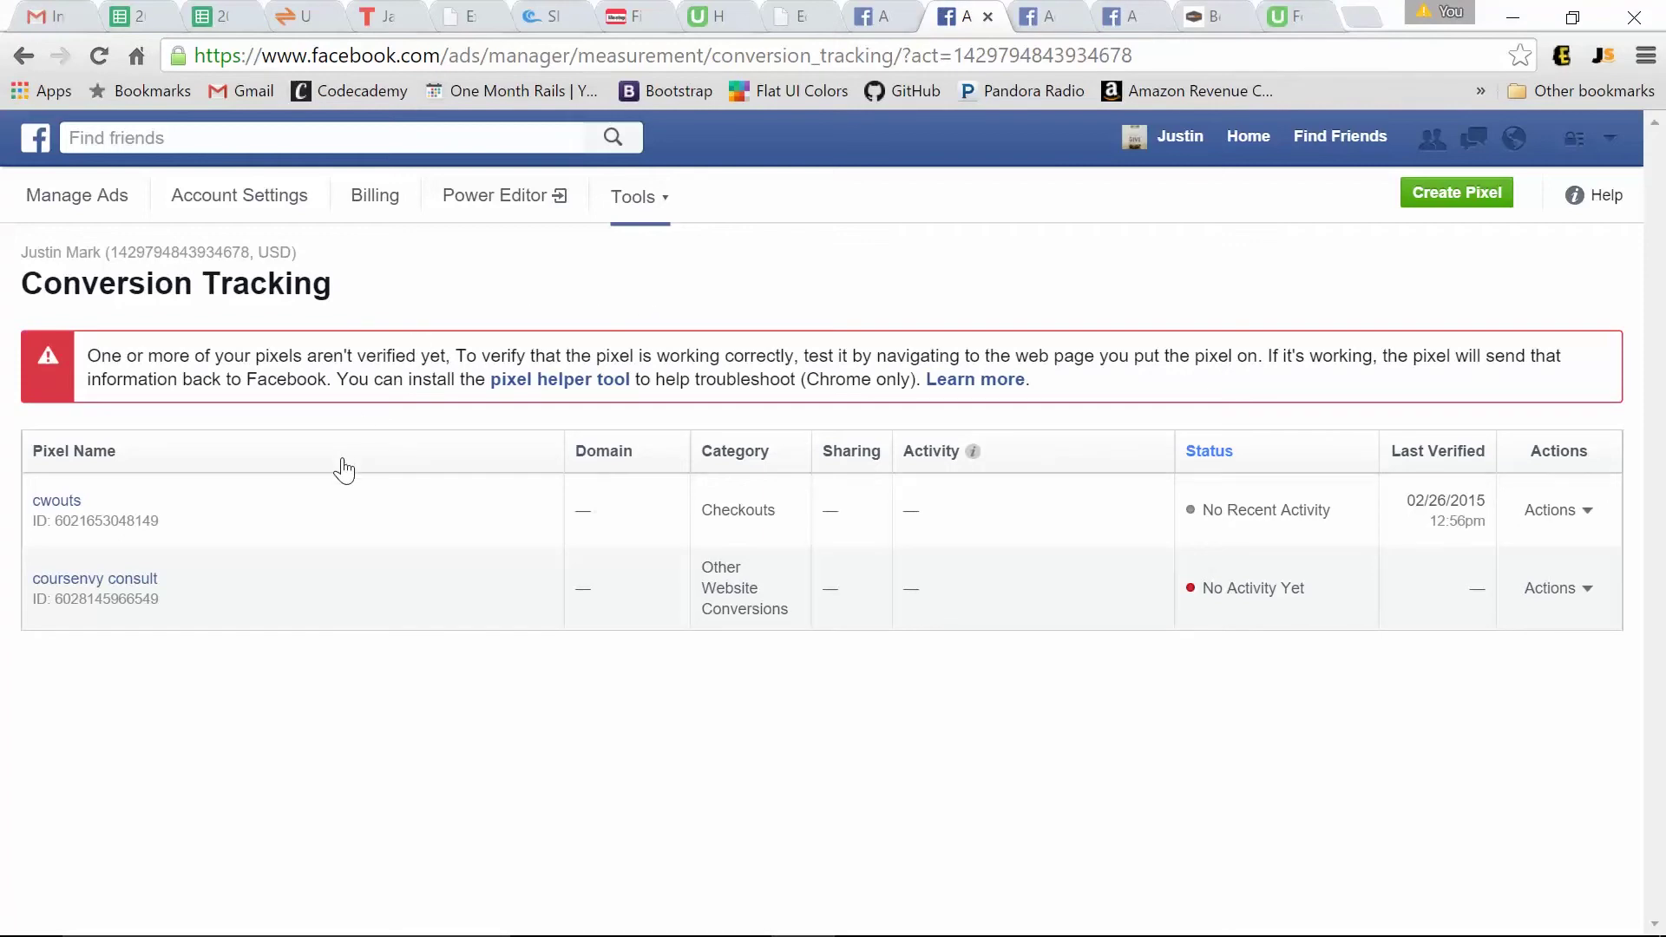
click(1451, 197)
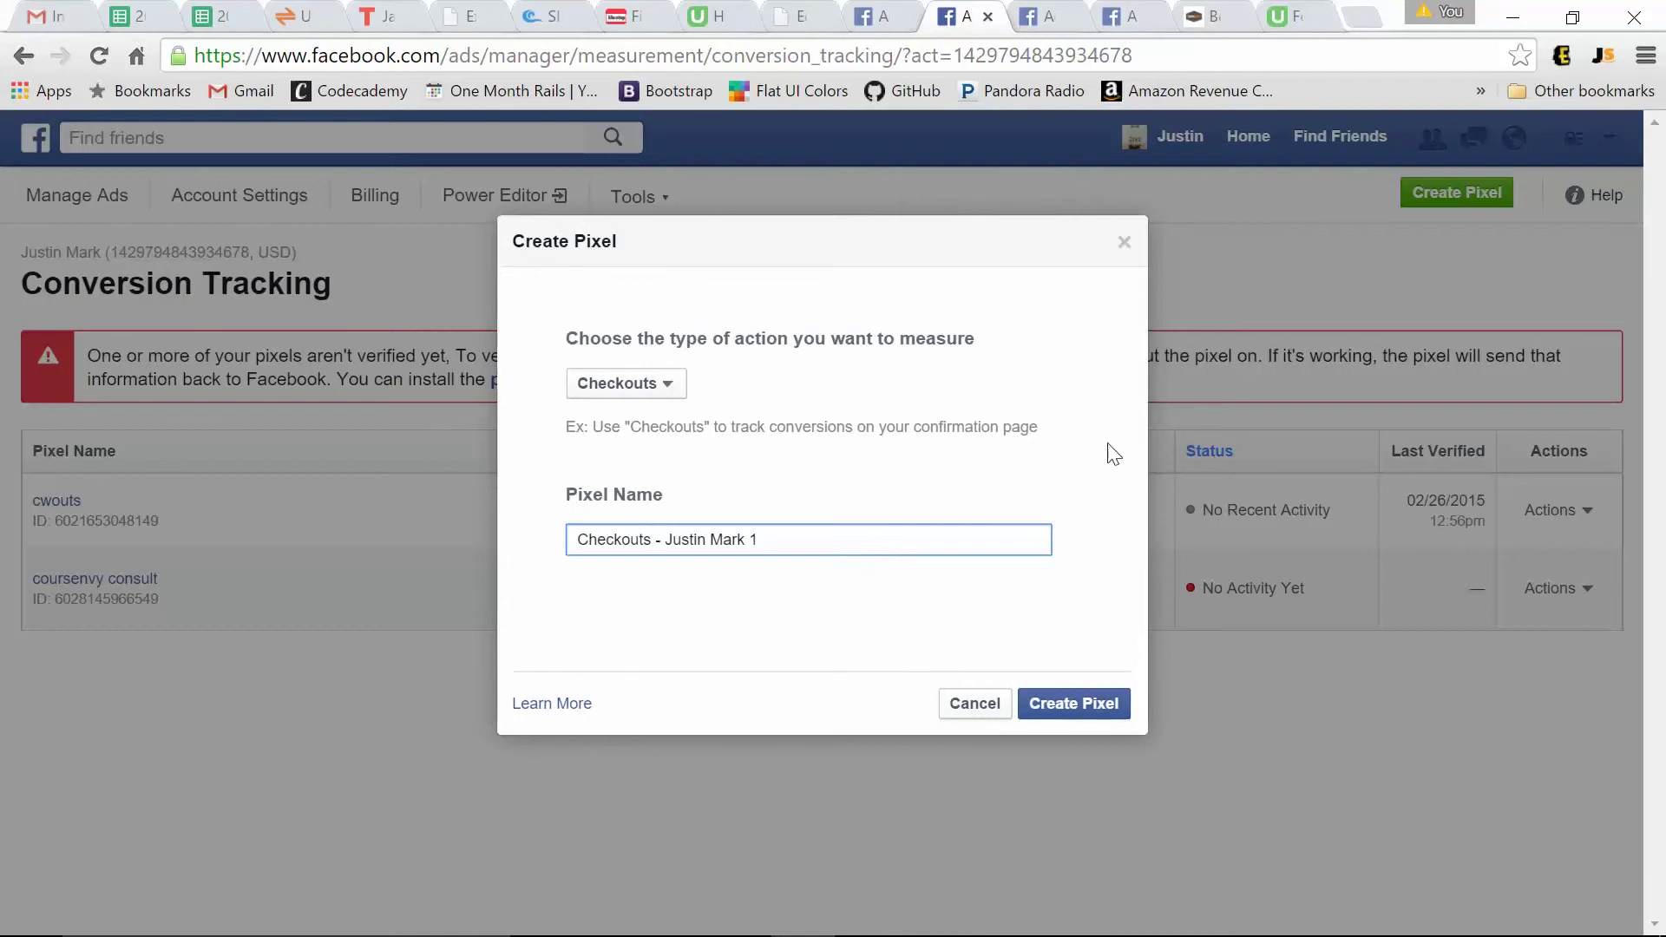
click(664, 384)
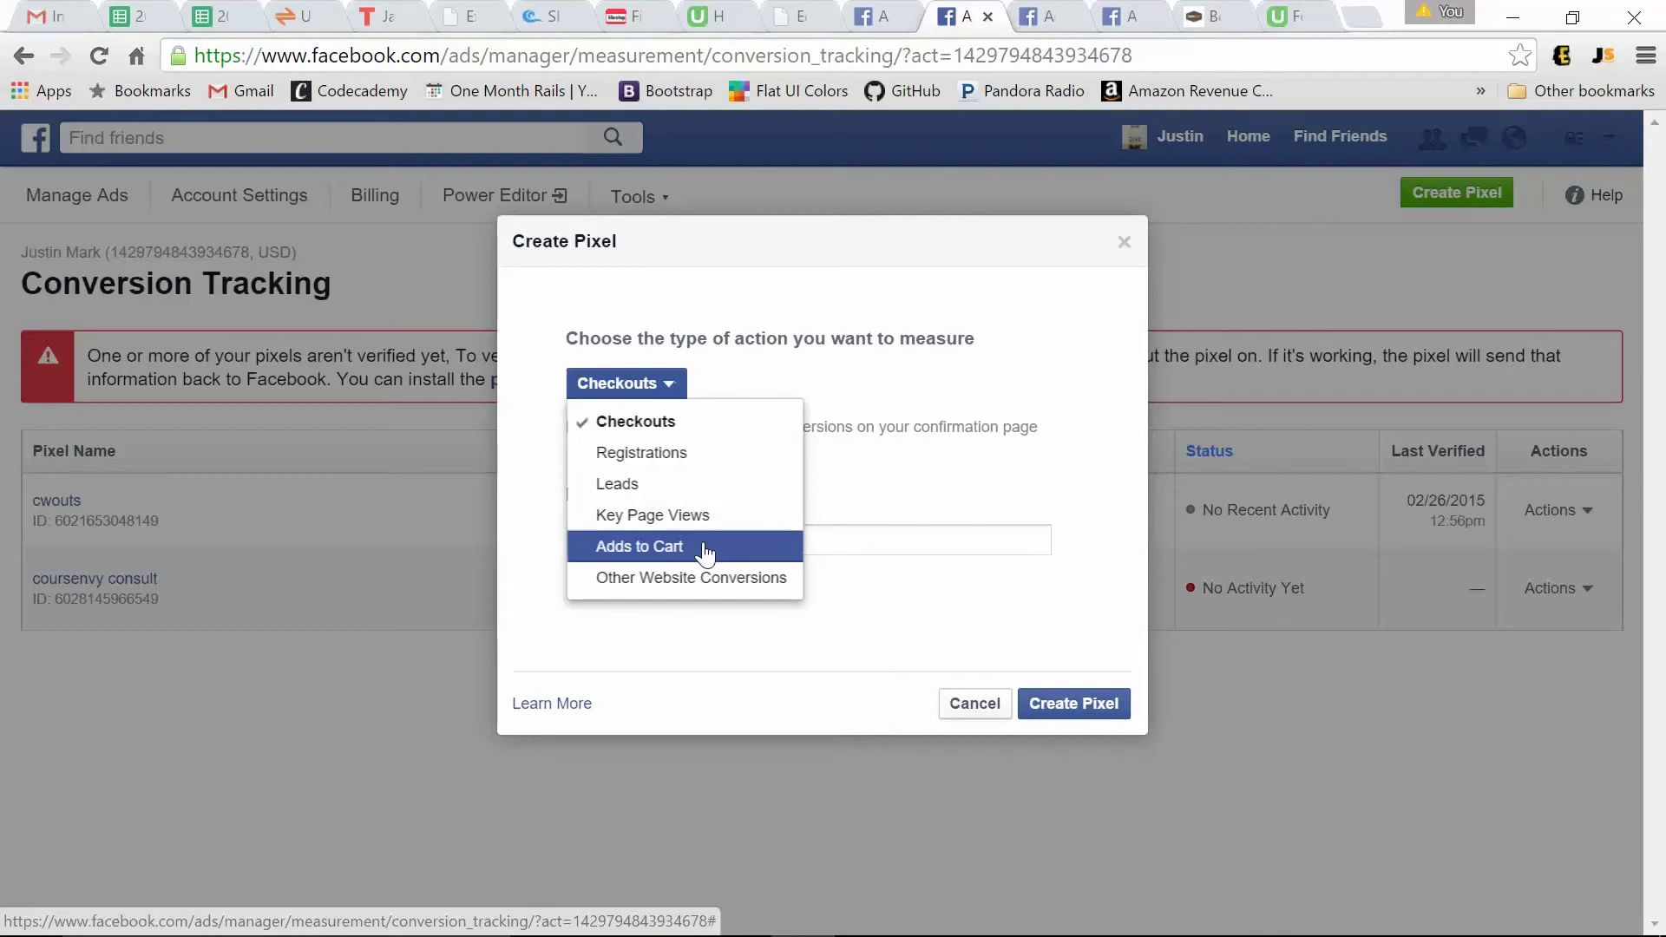
click(893, 452)
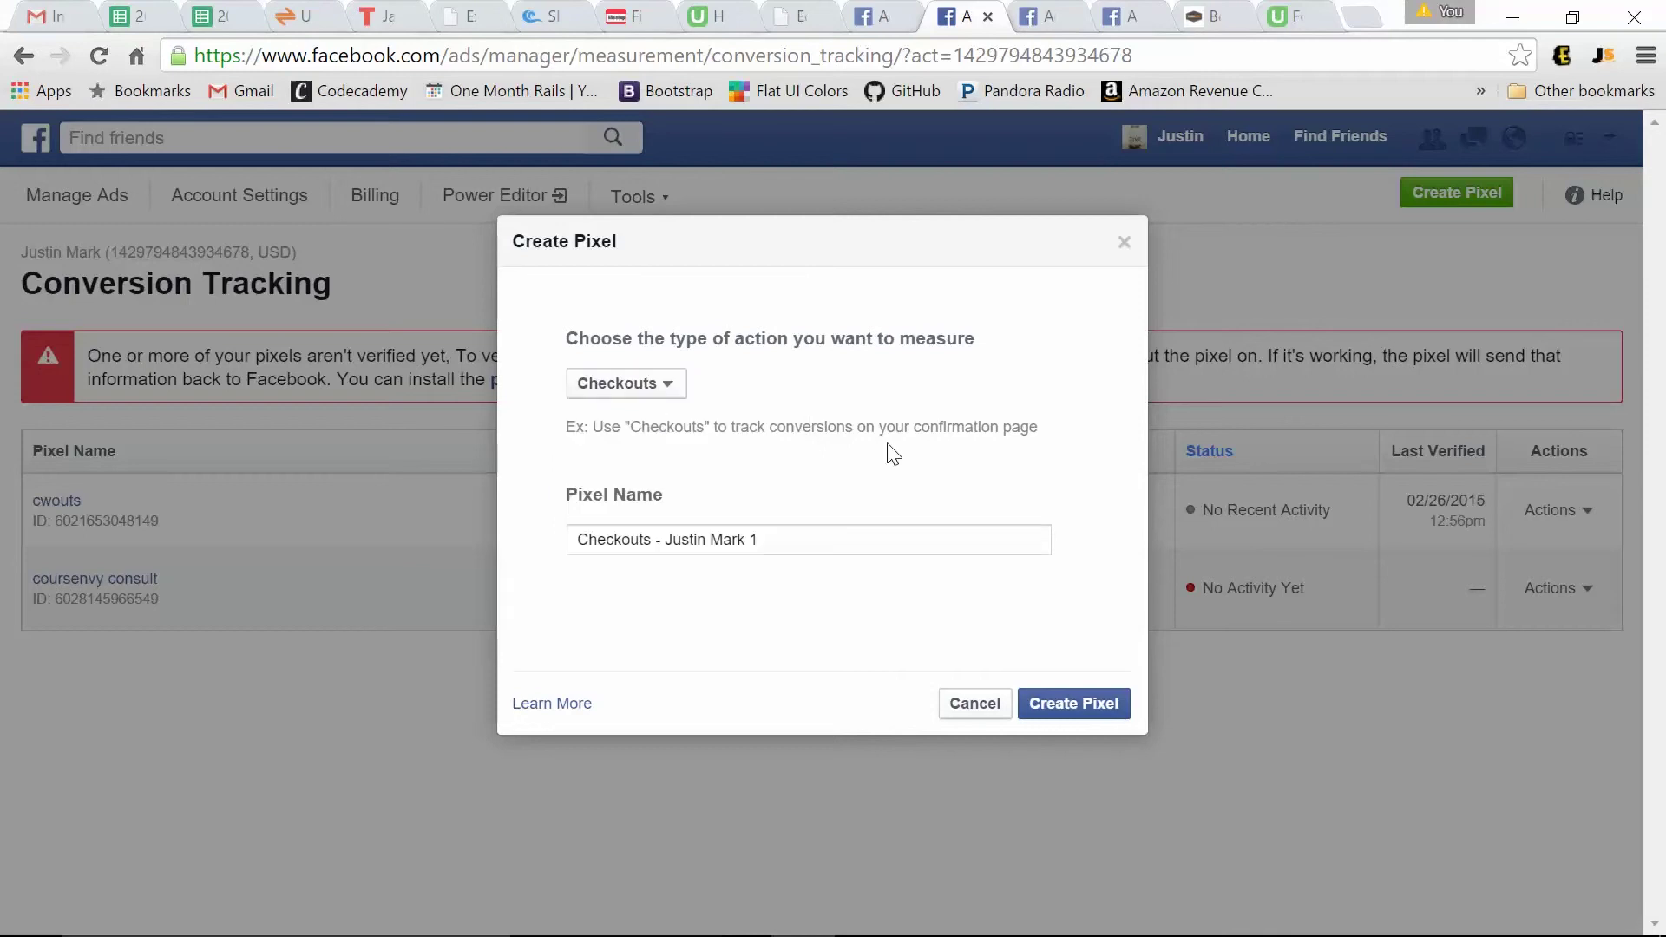
click(975, 704)
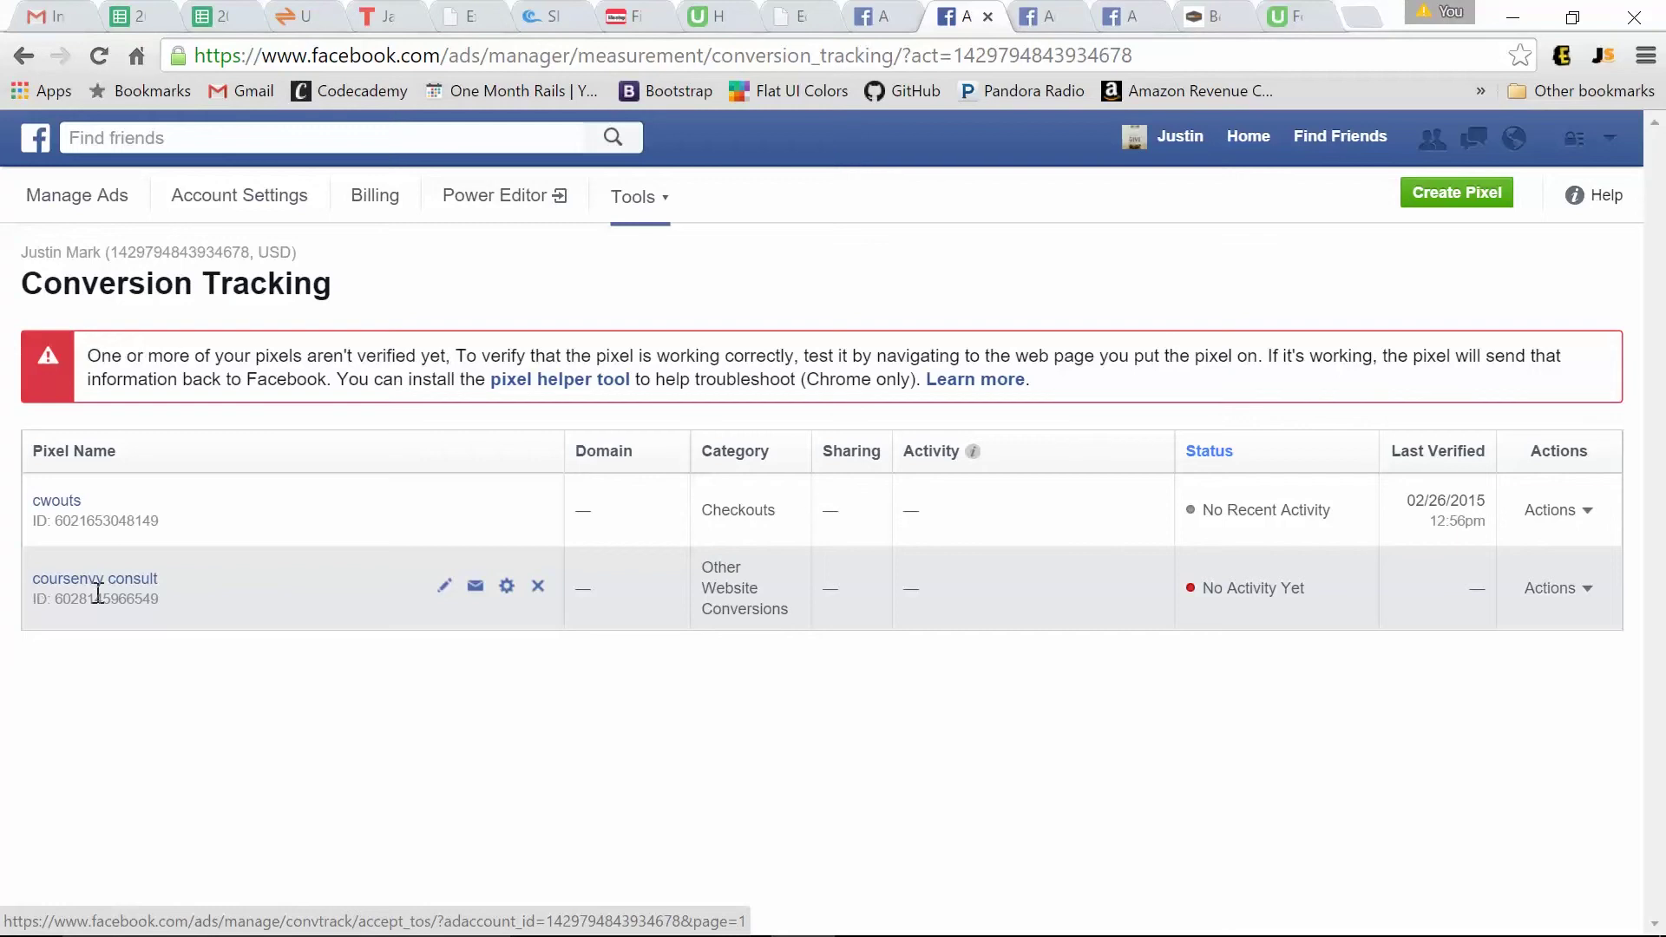
click(504, 587)
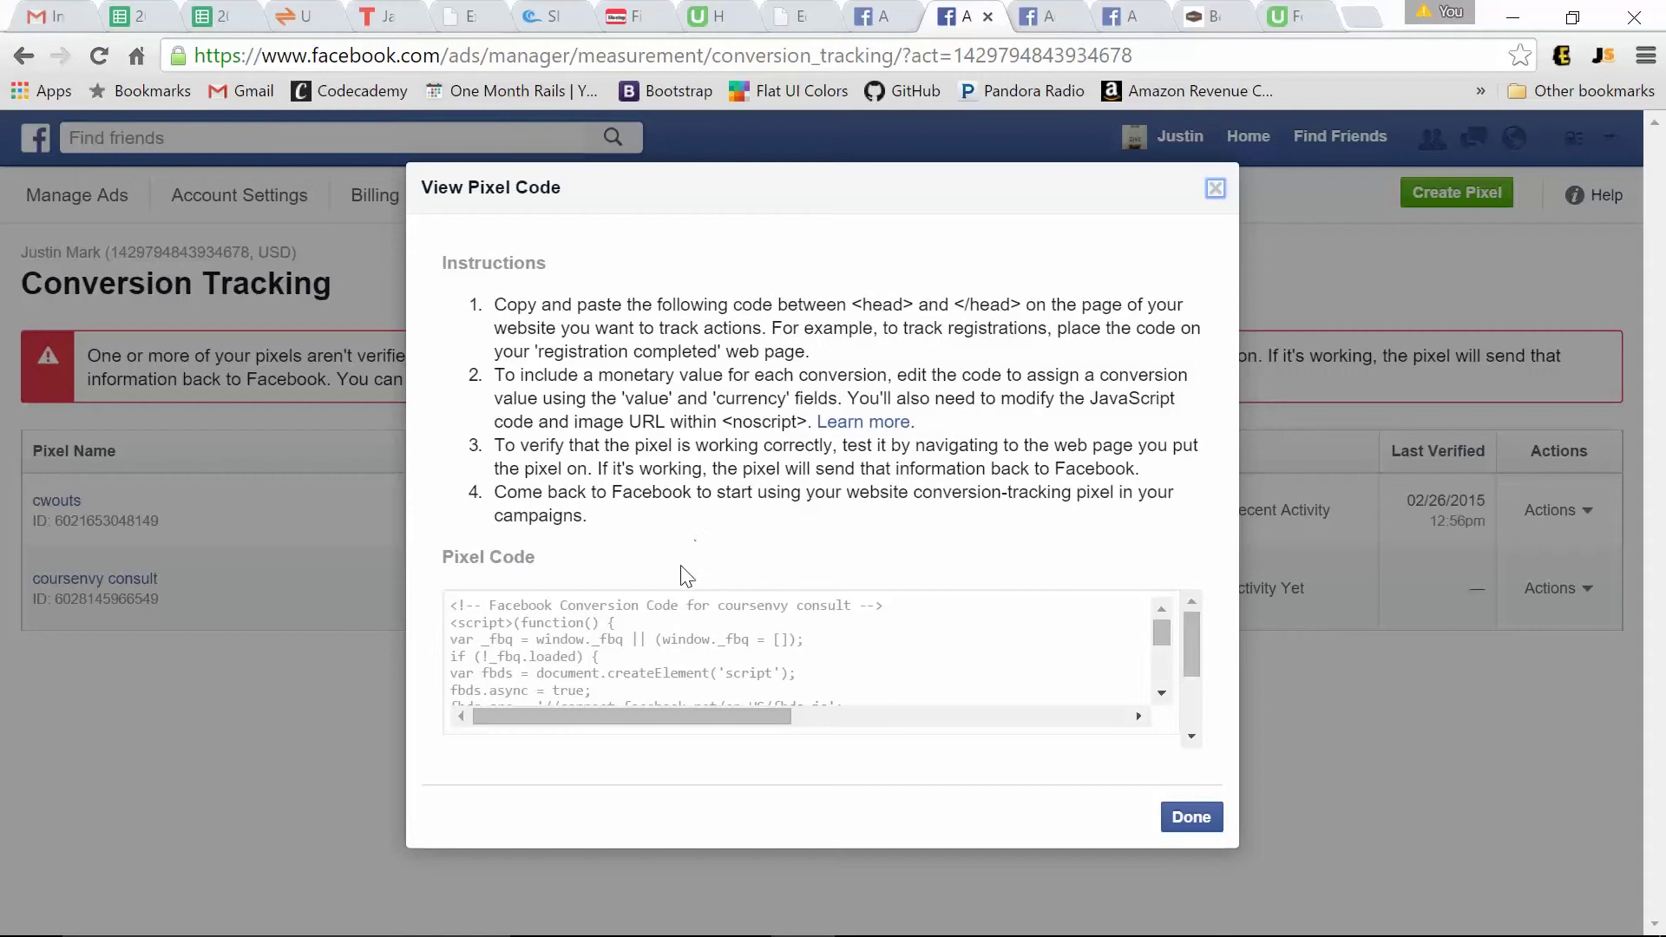
click(686, 640)
scroll(692, 639, down, 2)
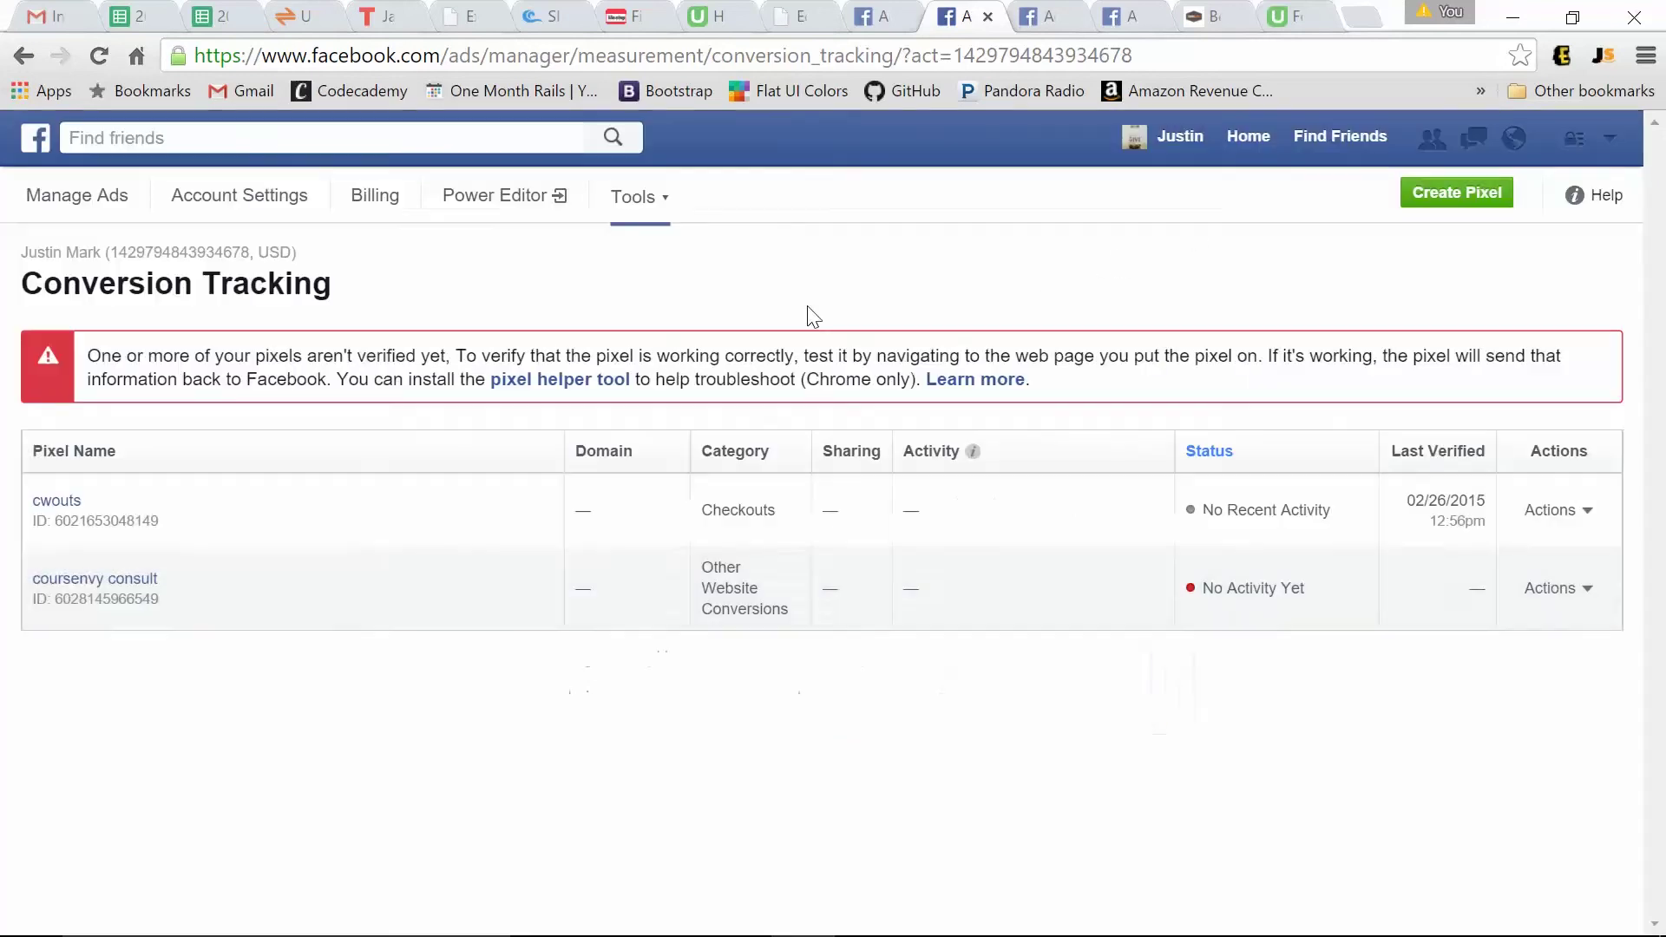
click(1214, 188)
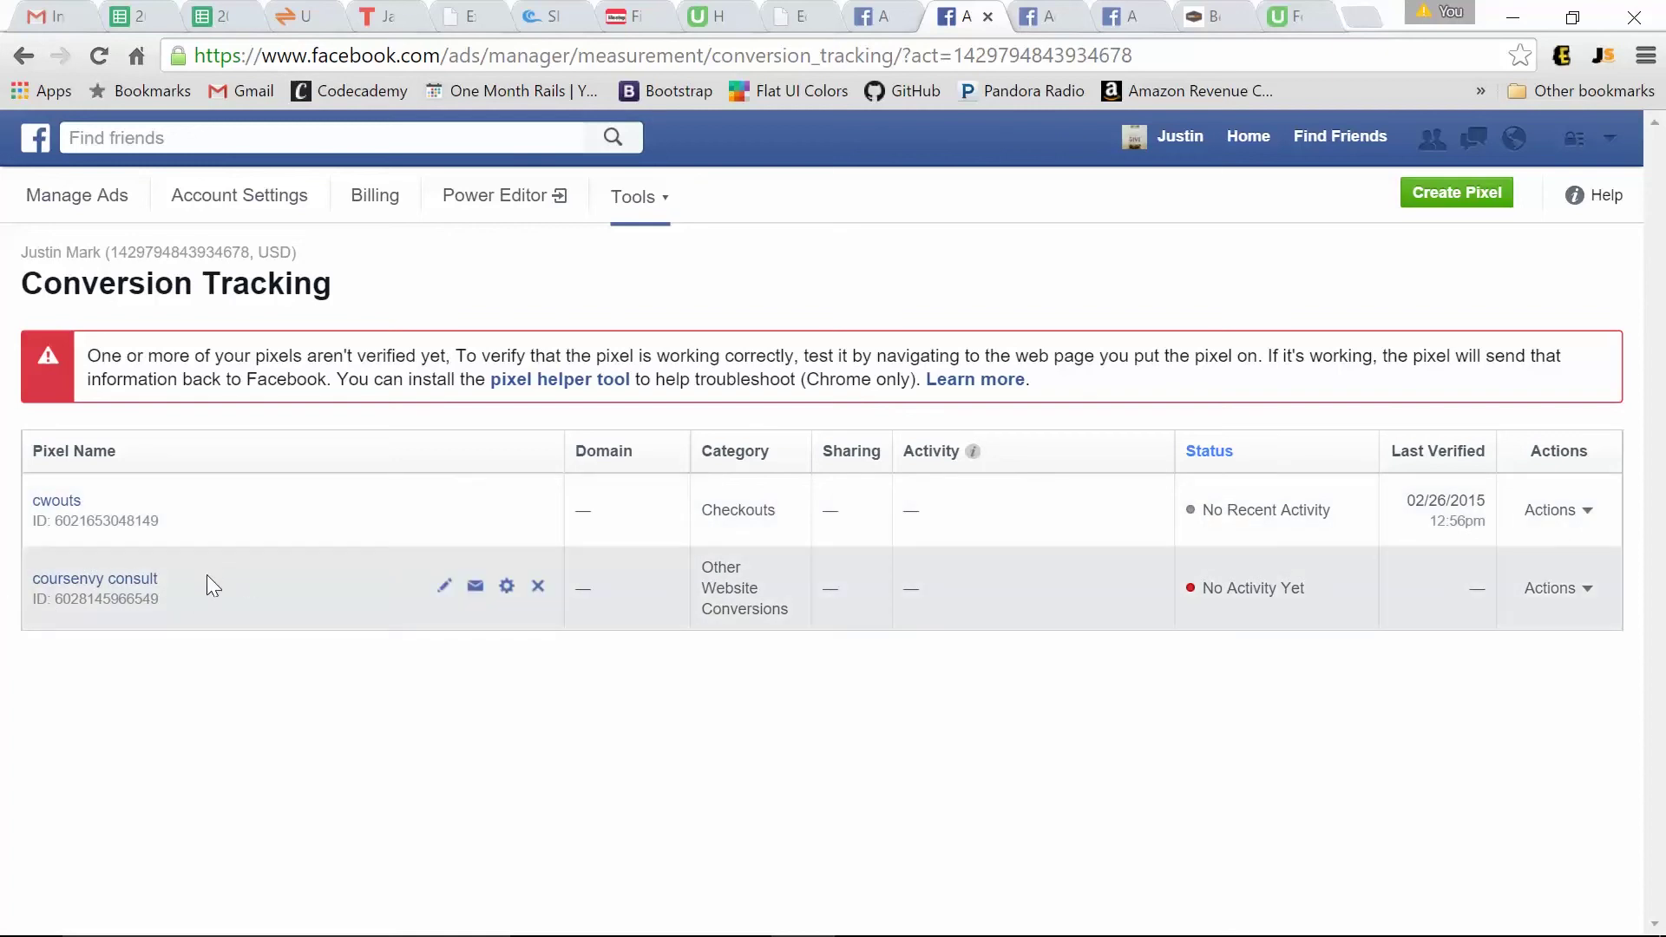
mouse_move(1265, 583)
mouse_move(1305, 613)
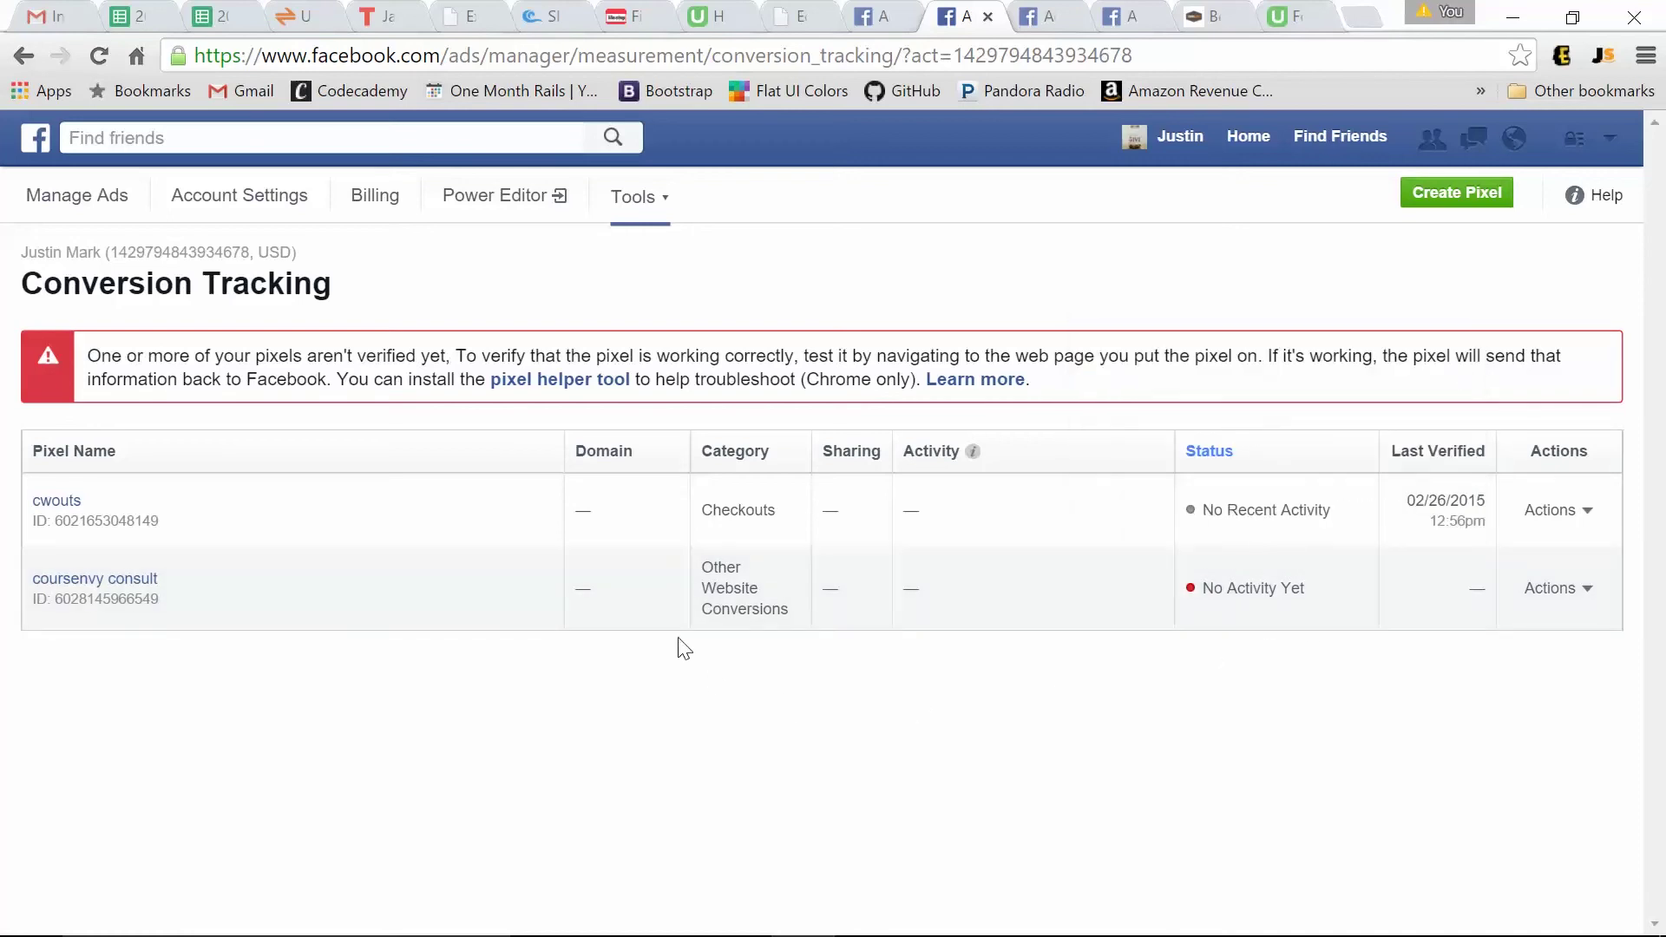
Step: Recheck the coursenvy consult pixel code, then return to Tools > Audiences
click(504, 587)
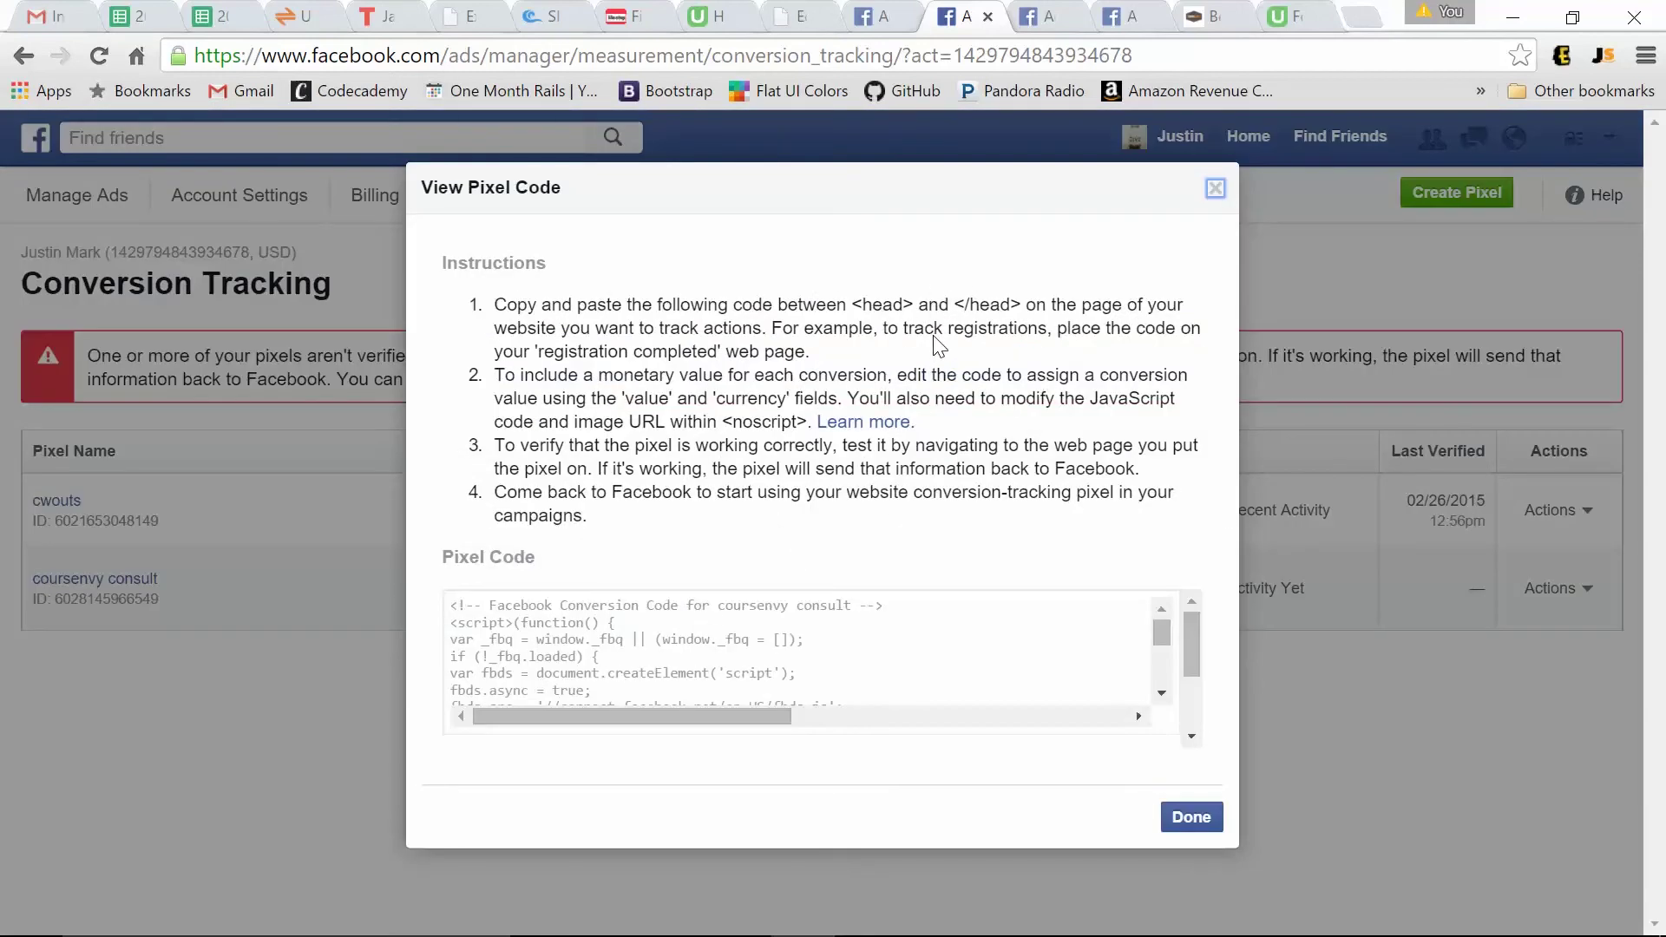
key(Escape)
click(634, 197)
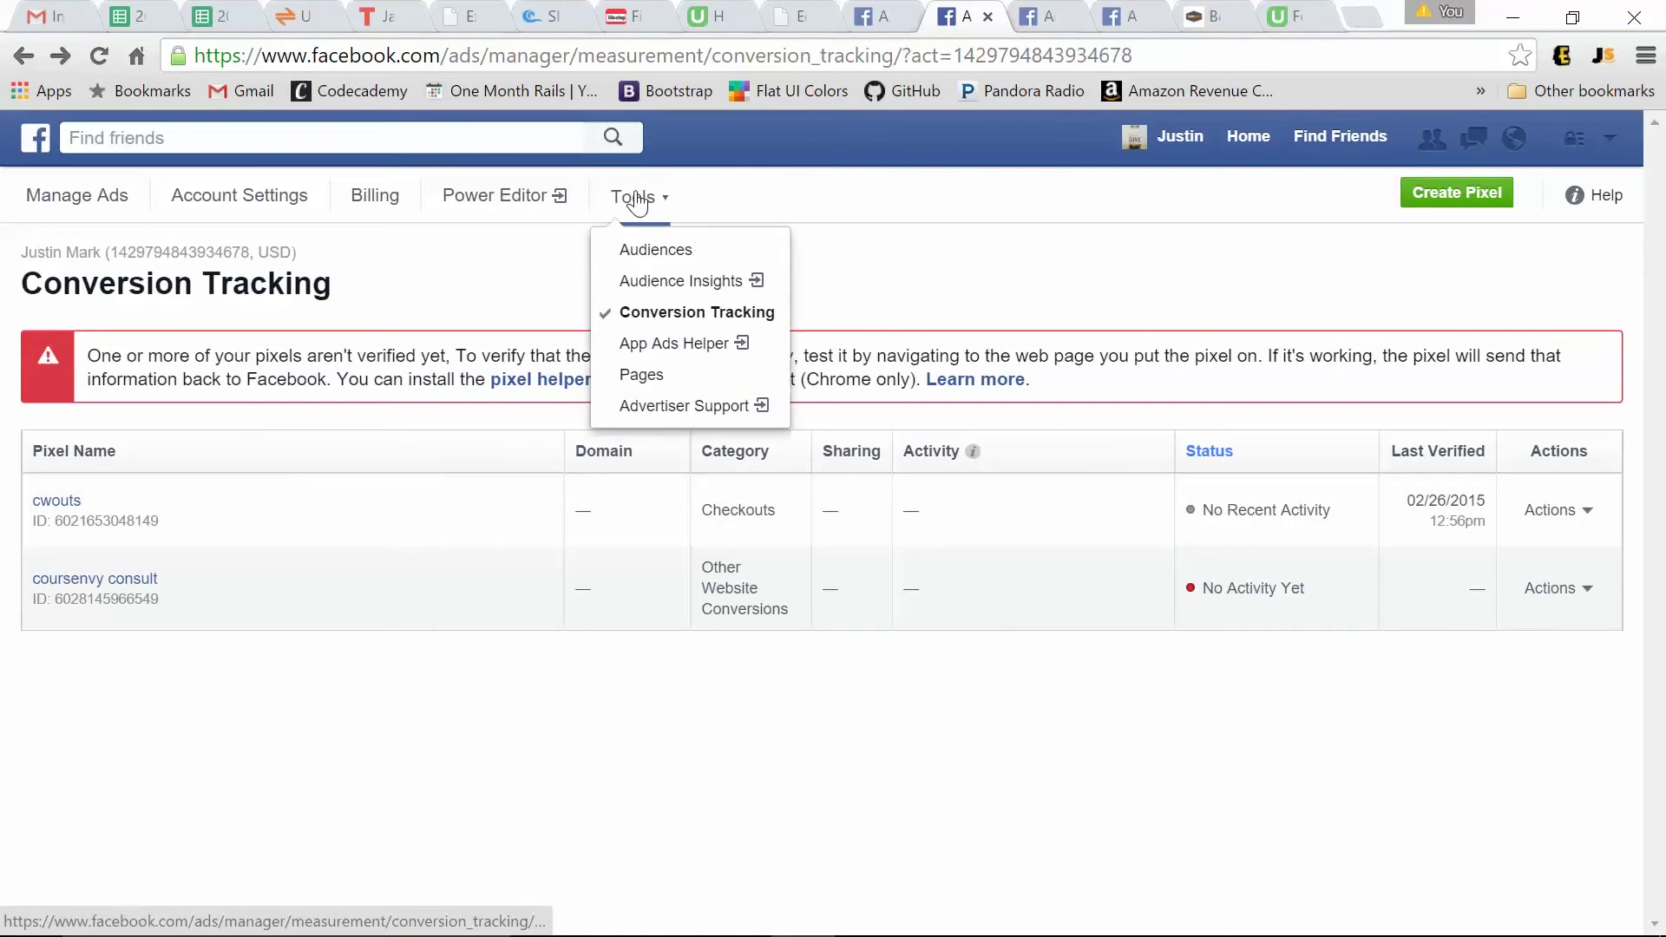
click(655, 254)
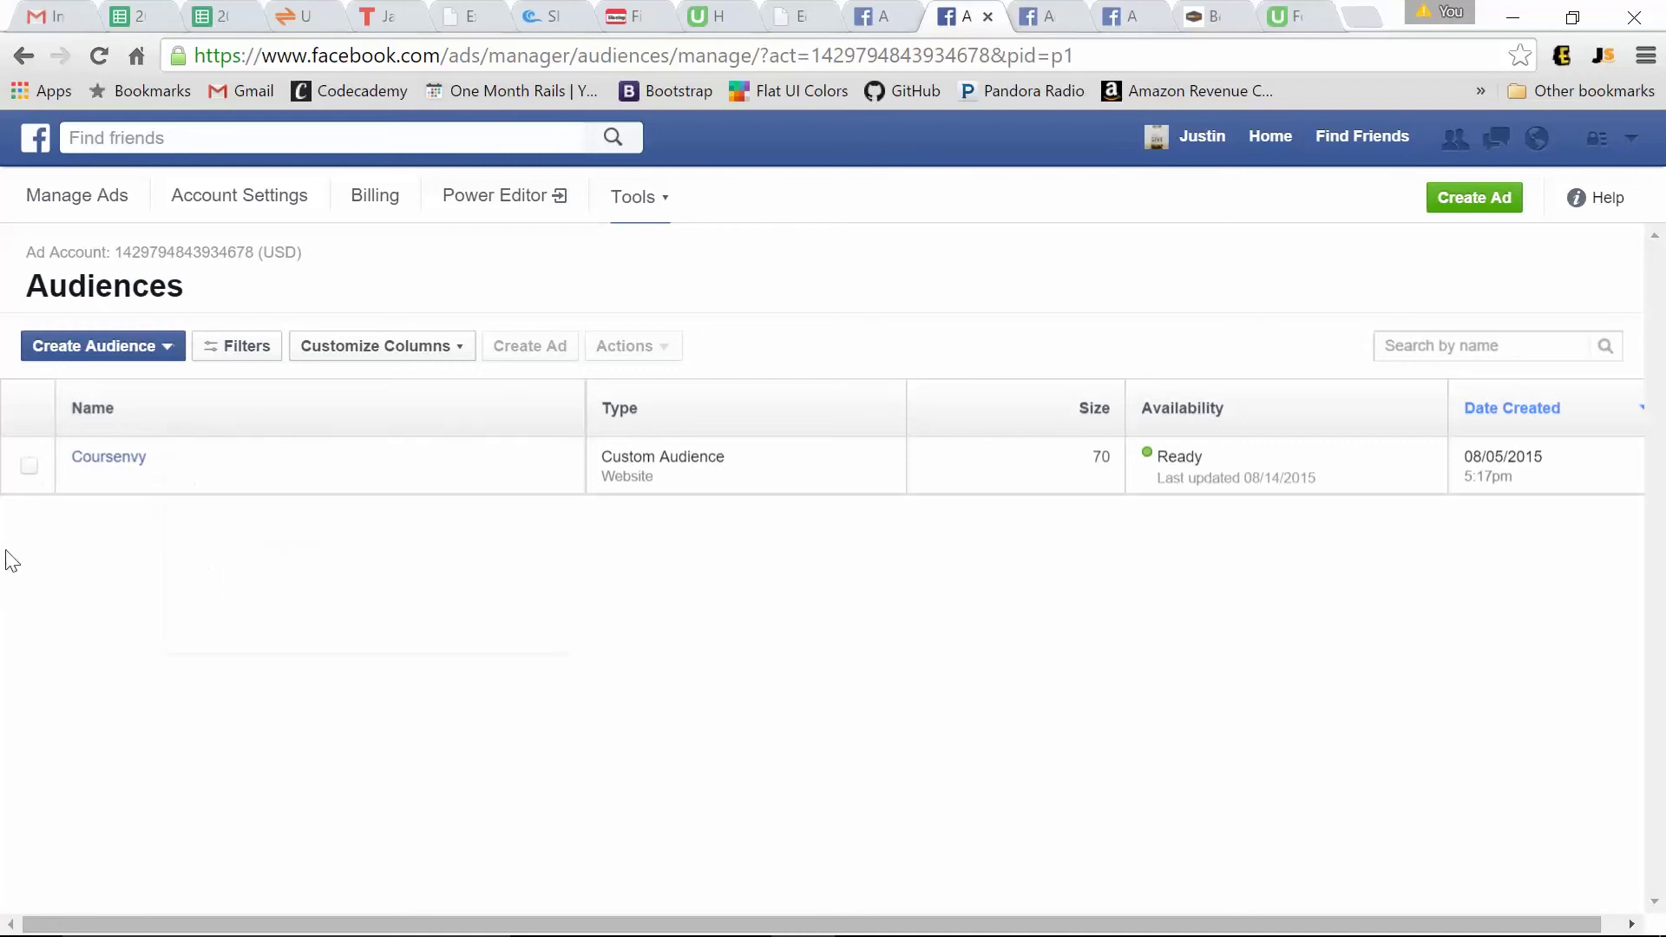
Step: Create an ad with the Send people to your website objective, tracked by the coursenvy consult pixel
click(1485, 203)
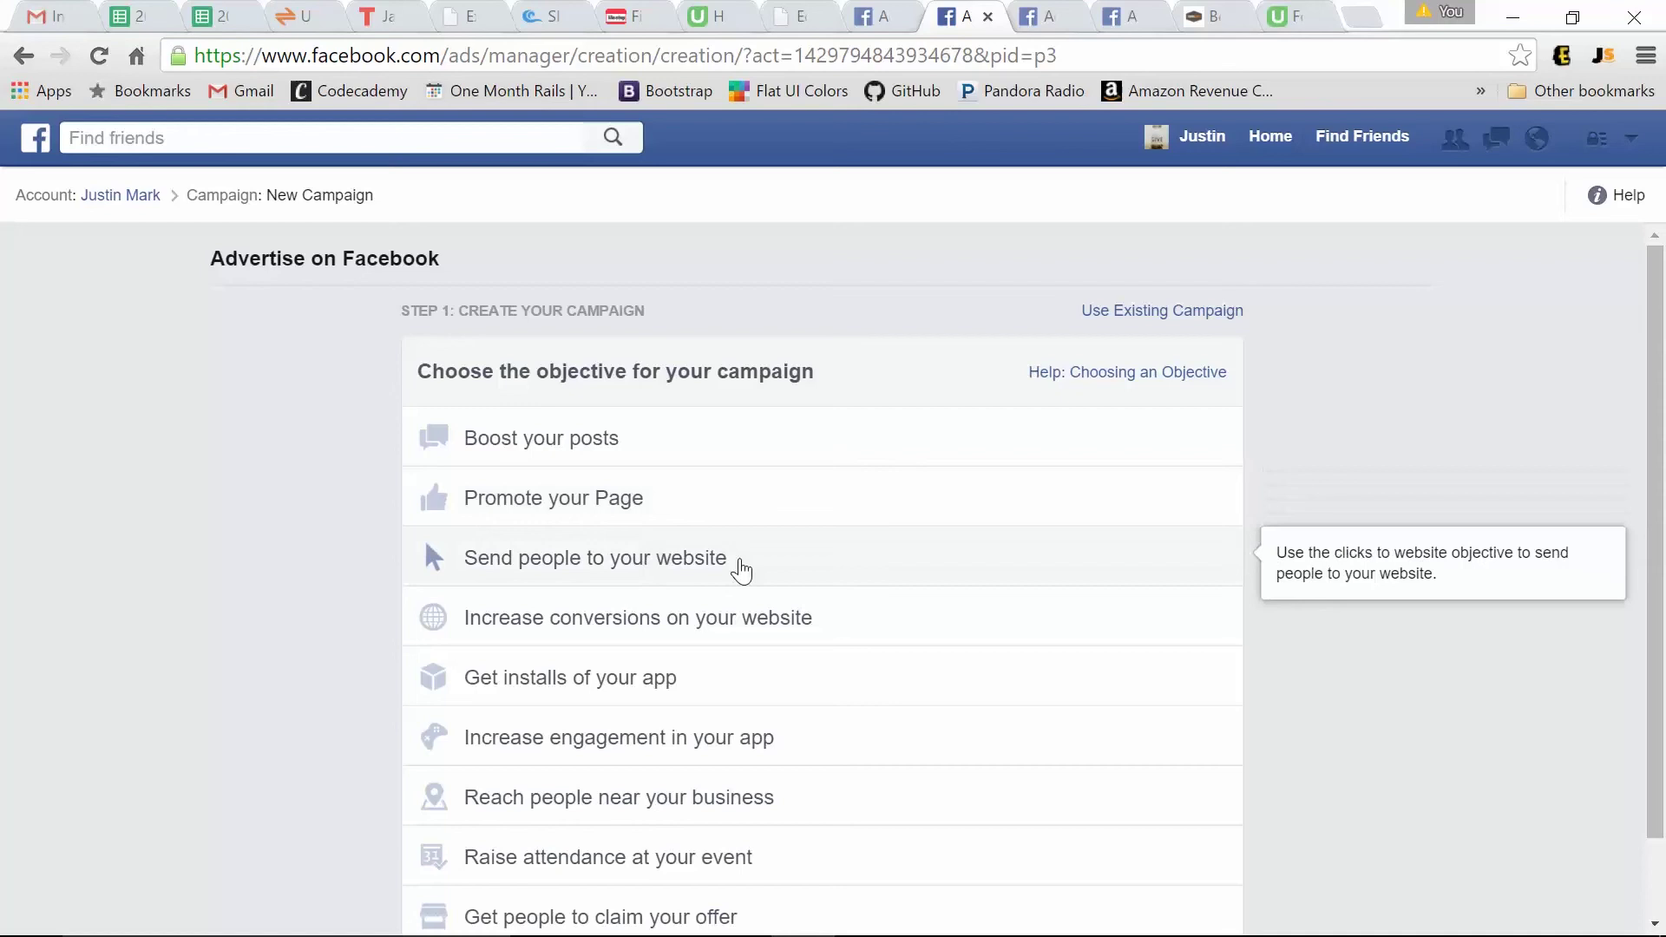
click(740, 570)
click(1271, 660)
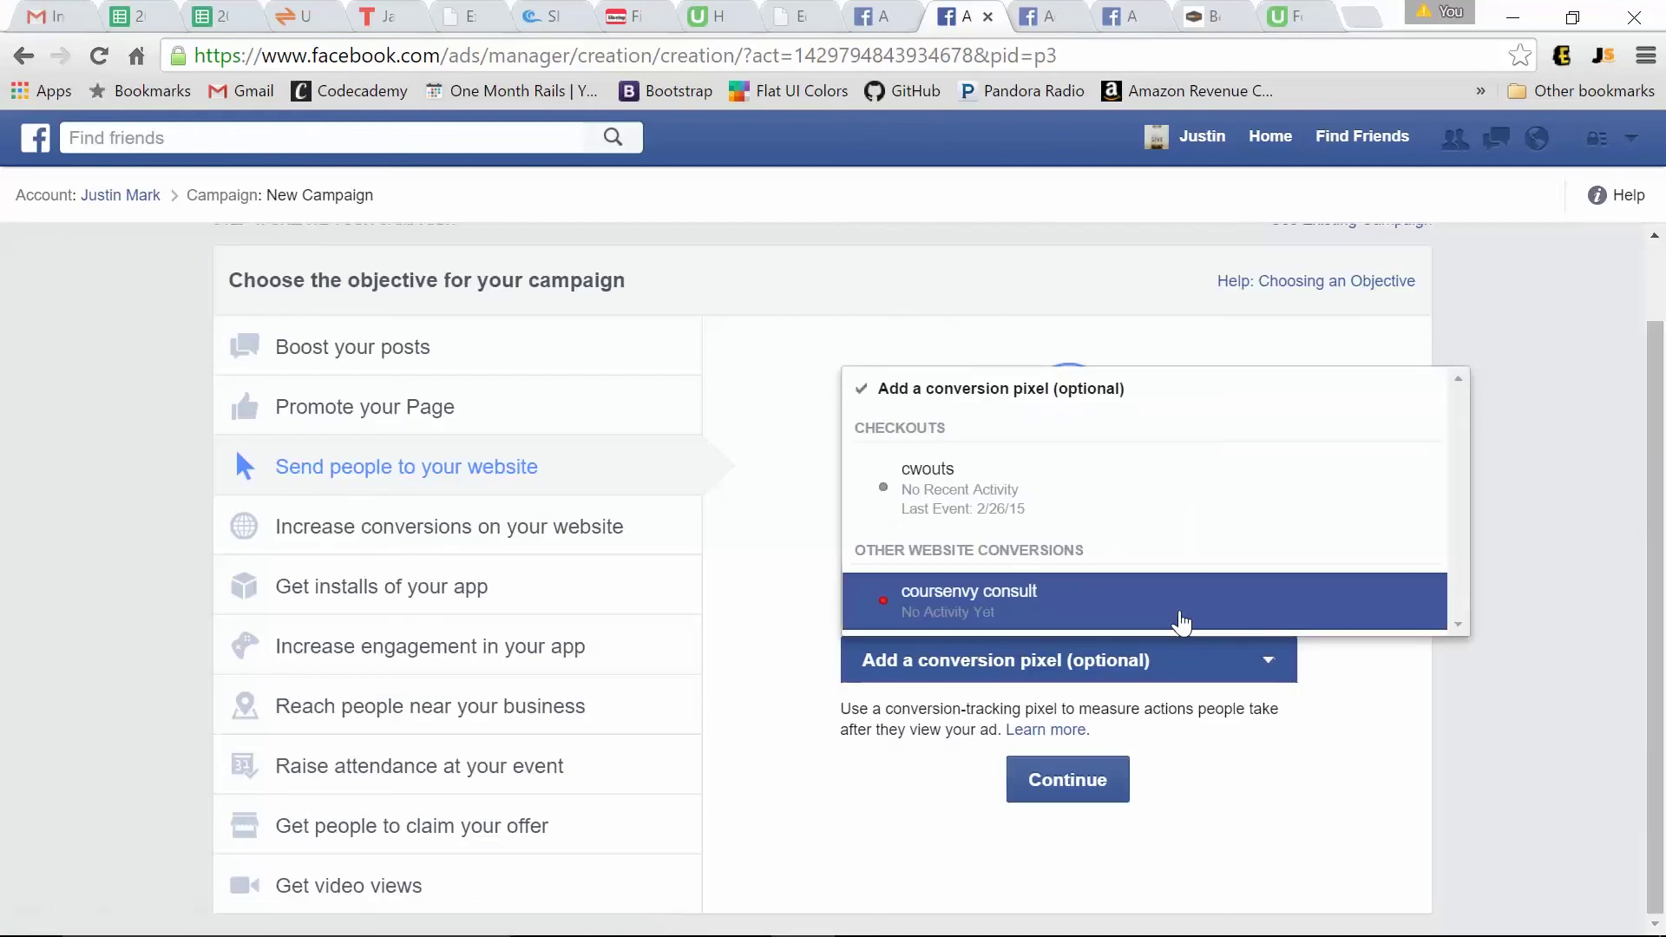
click(1181, 623)
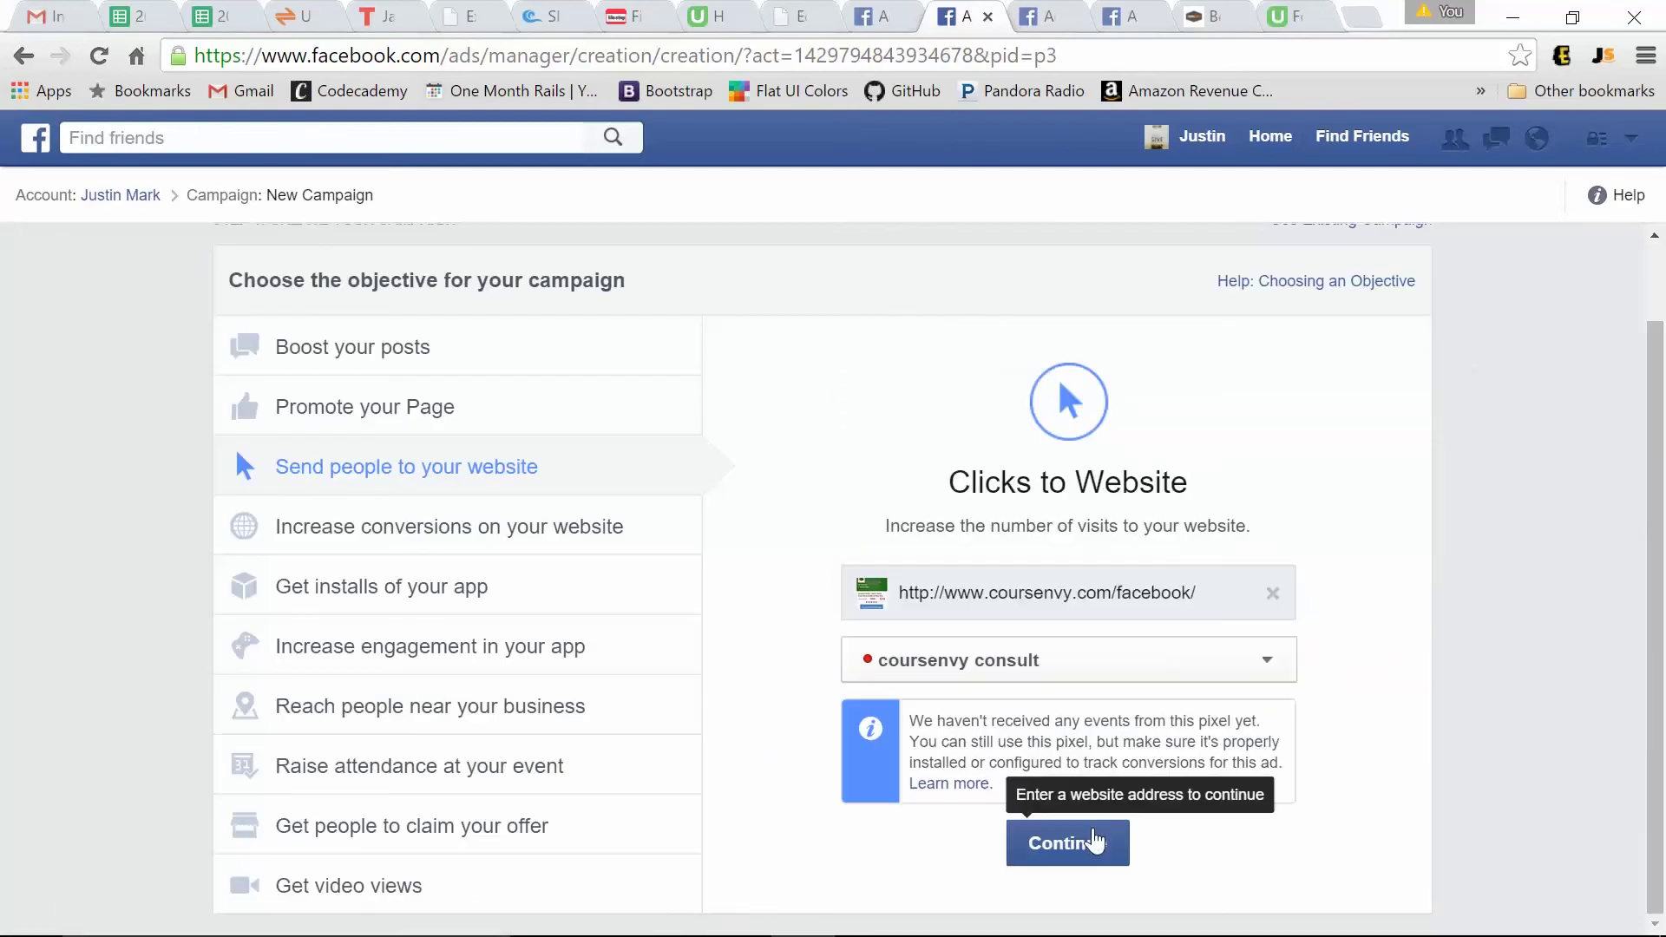
Step: Target the new ad set at the Coursenvy custom audience
click(1037, 854)
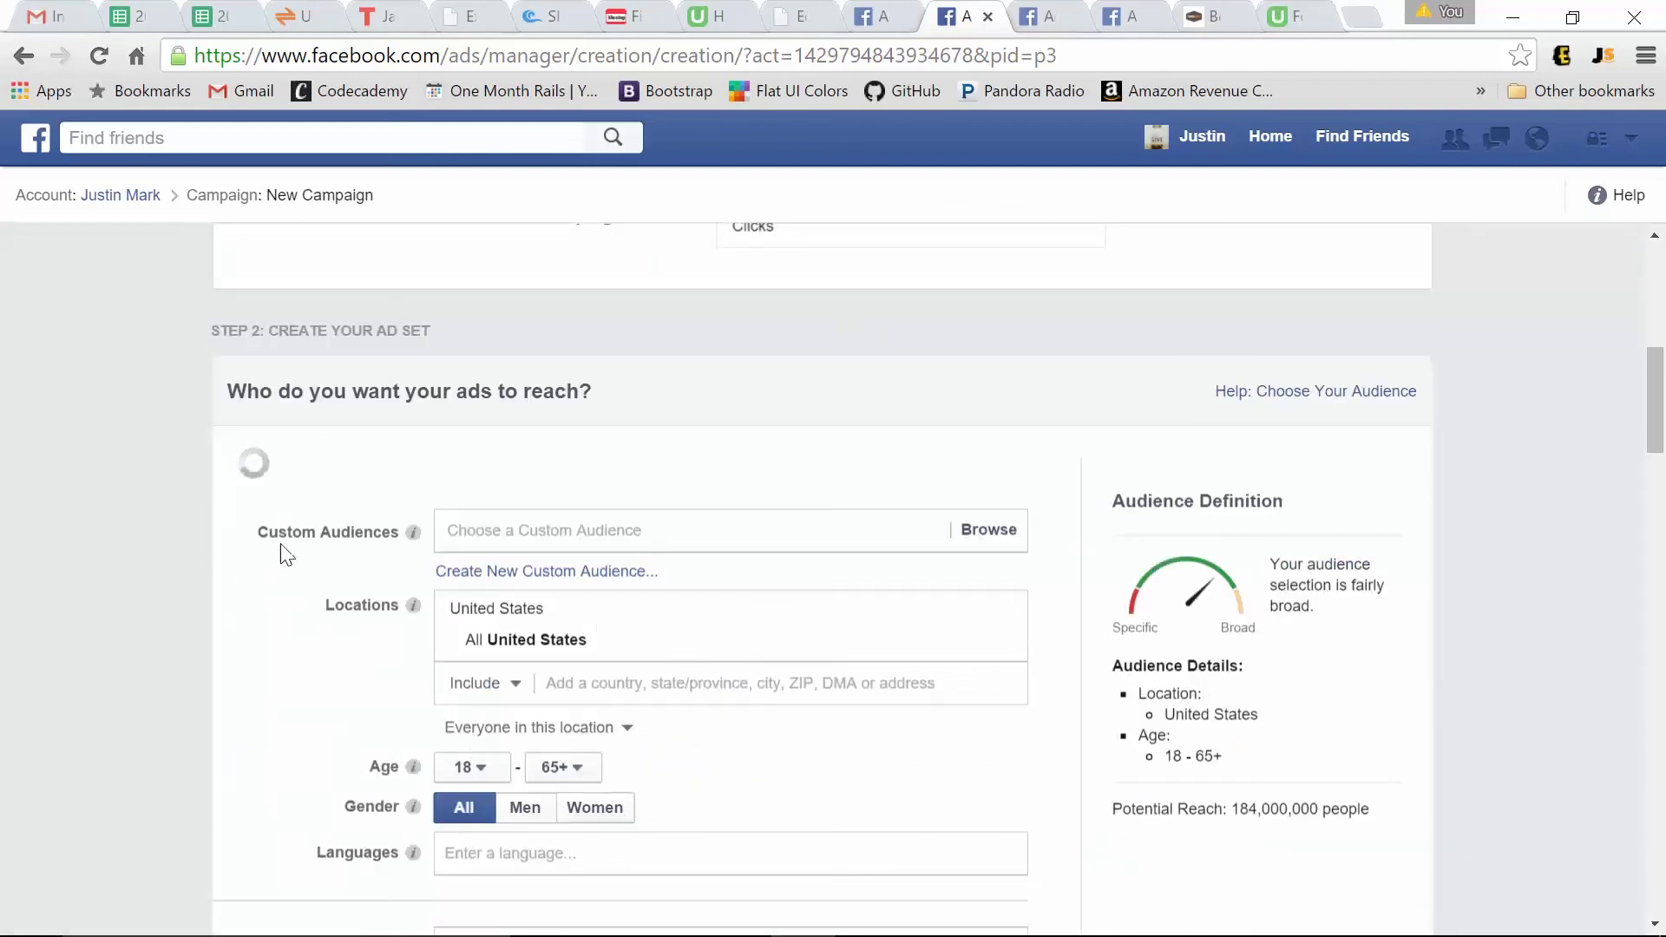
click(602, 536)
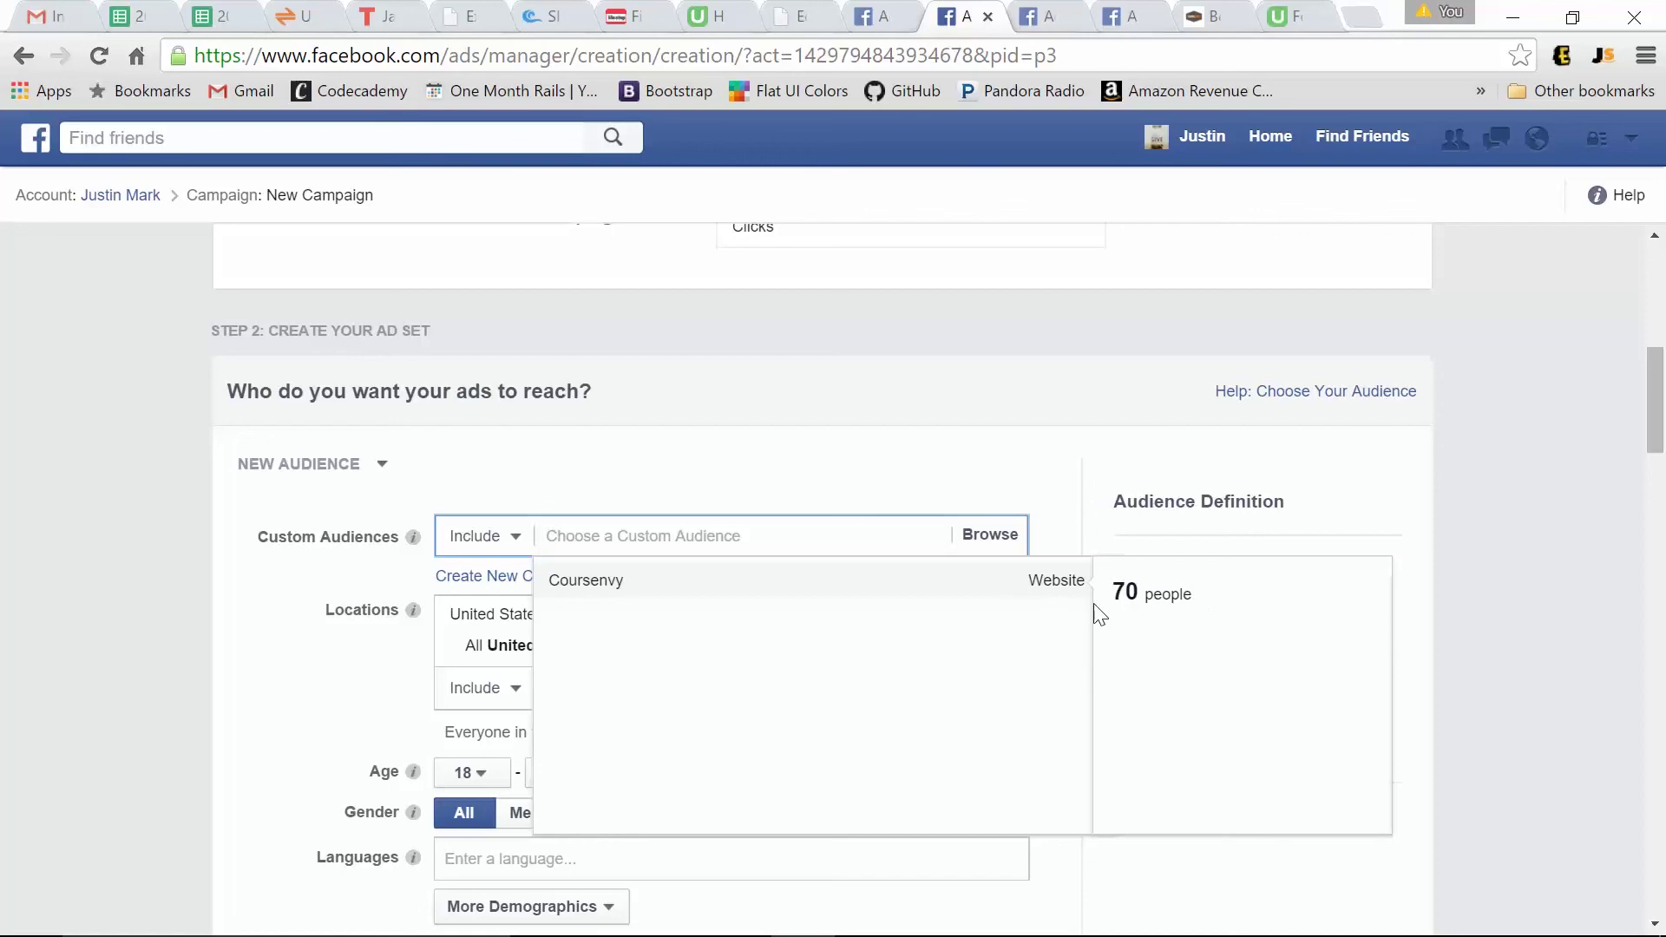
click(786, 581)
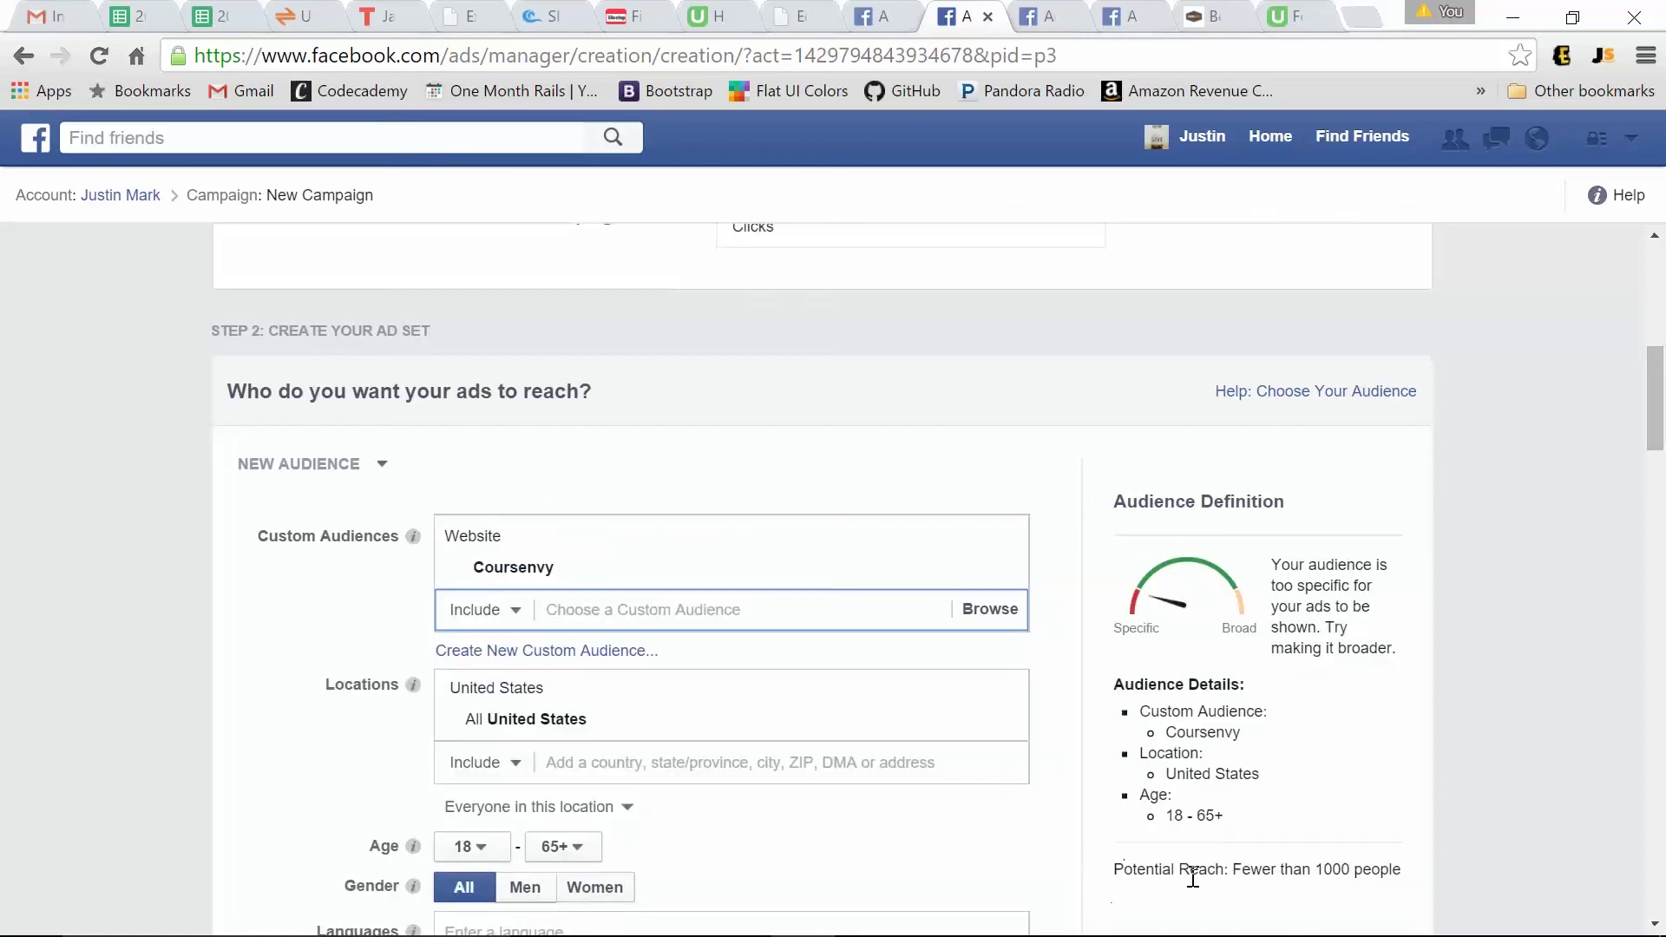